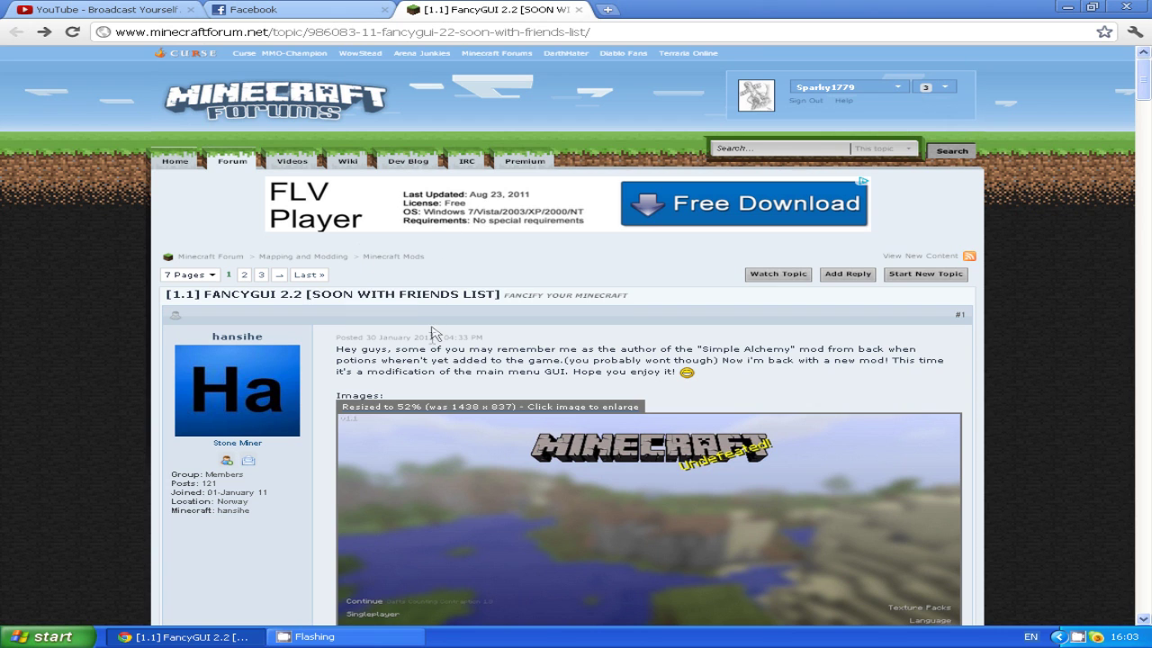
# Step: Scroll the FancyGUI 2.2 forum post to its Download section, then minimize the browser
pyautogui.scroll(-3, 450, 364)
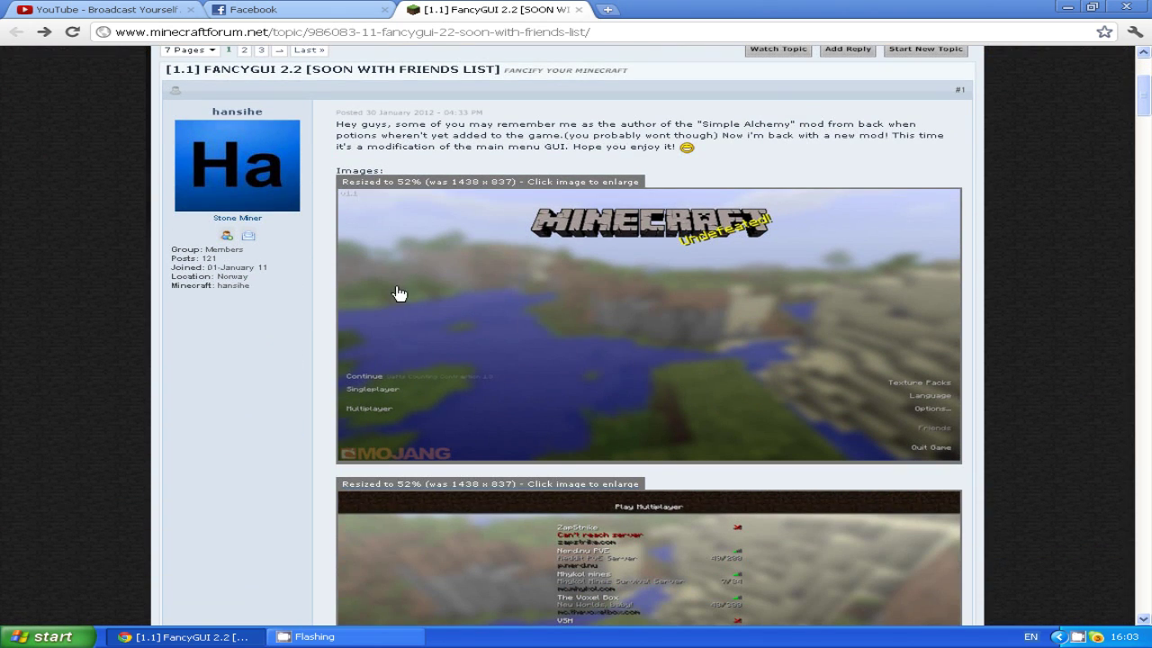
pyautogui.scroll(-12, 400, 297)
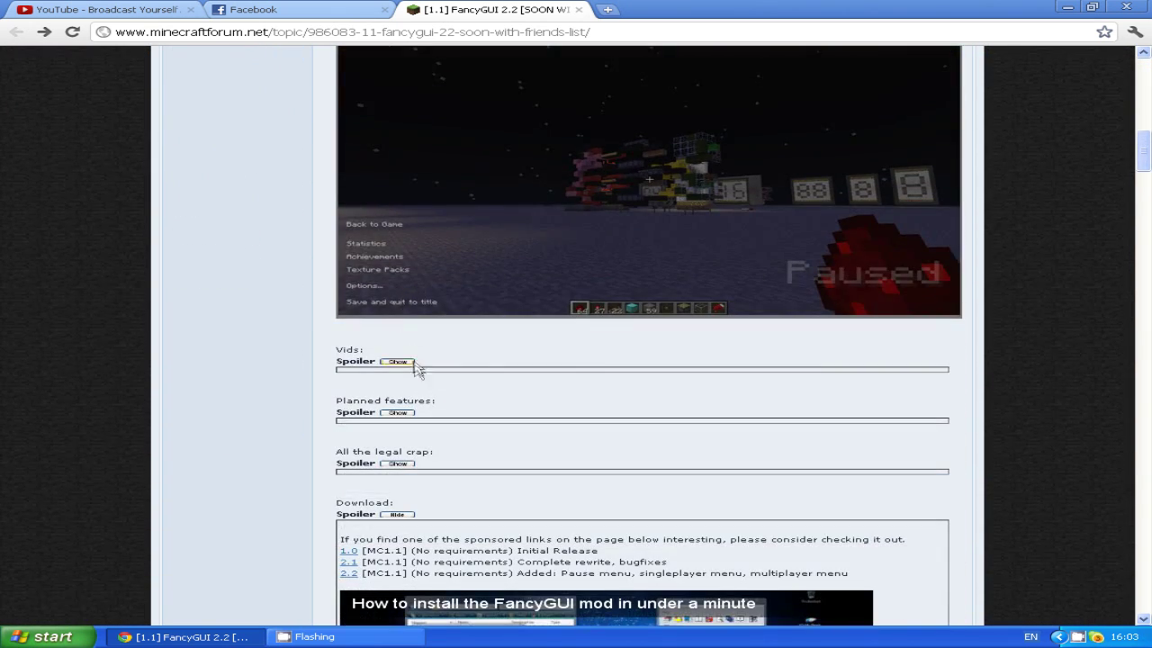
pyautogui.scroll(-1, 417, 471)
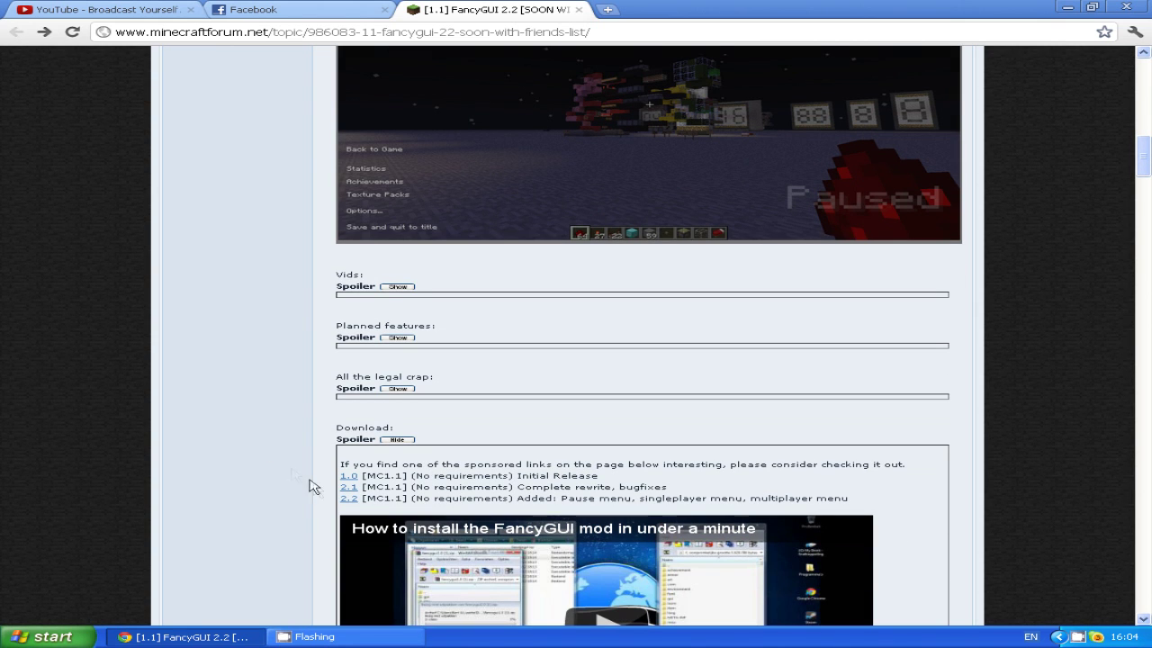
pyautogui.scroll(-1, 397, 501)
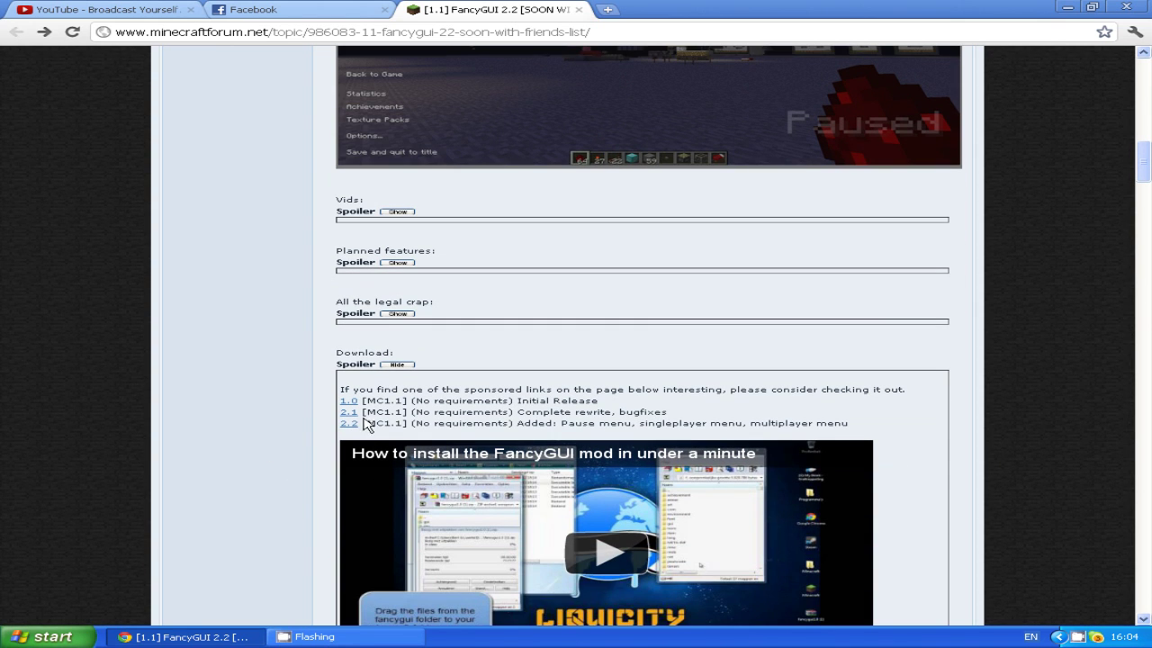
pyautogui.moveTo(370, 434); pyautogui.dragTo(368, 426)
pyautogui.click(349, 430)
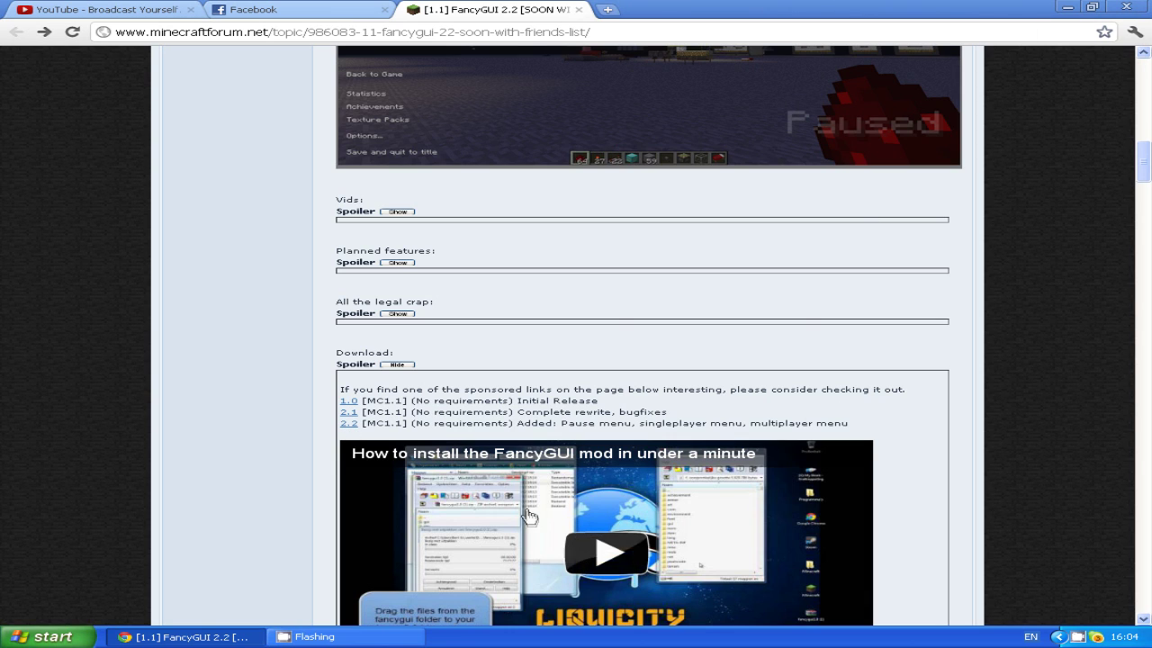
pyautogui.click(1070, 5)
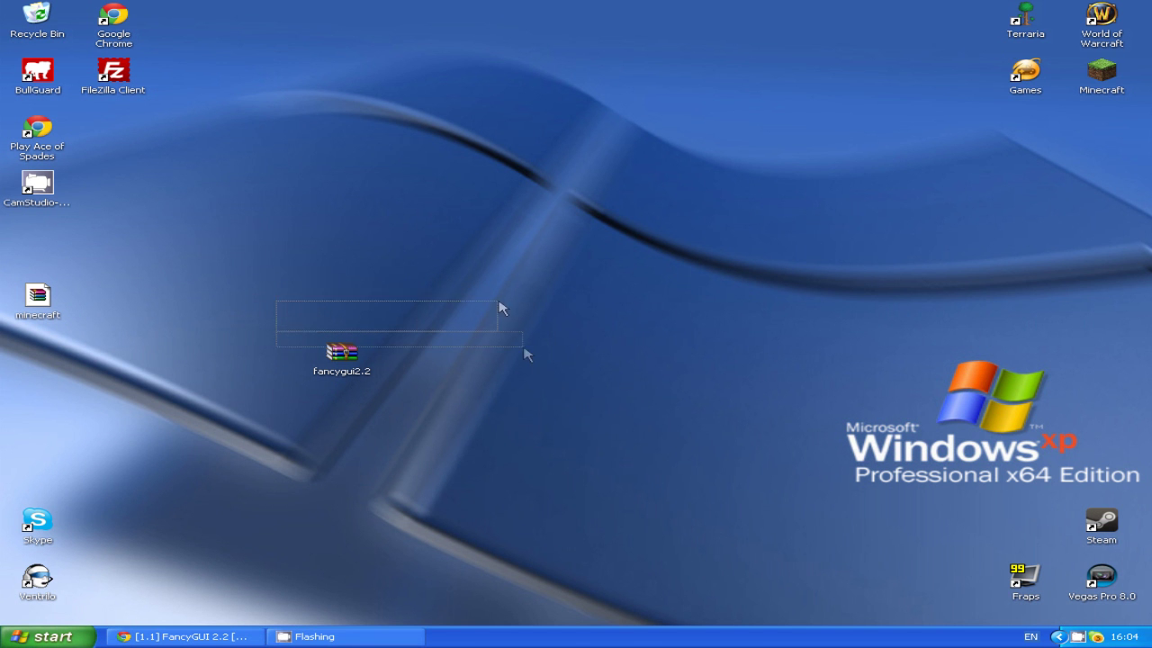
# Step: Open fancygui2.2.zip from the desktop in WinRAR and move its window fully into view
pyautogui.moveTo(528, 355); pyautogui.dragTo(540, 551)
pyautogui.doubleClick(321, 369)
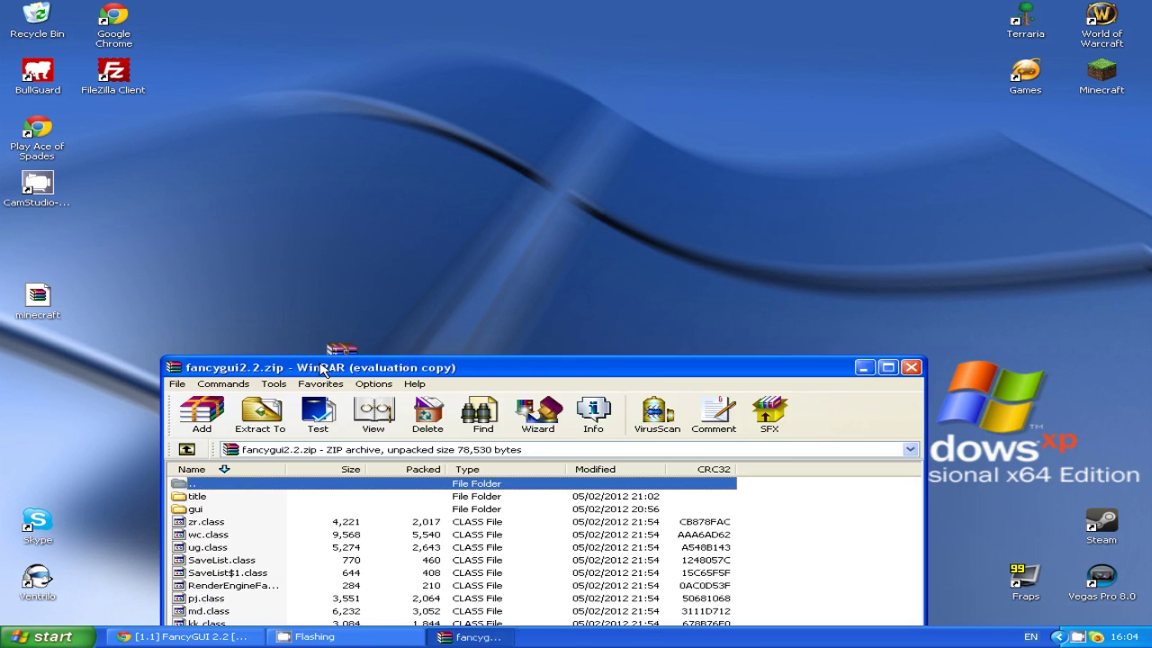
pyautogui.moveTo(529, 367); pyautogui.dragTo(549, 169)
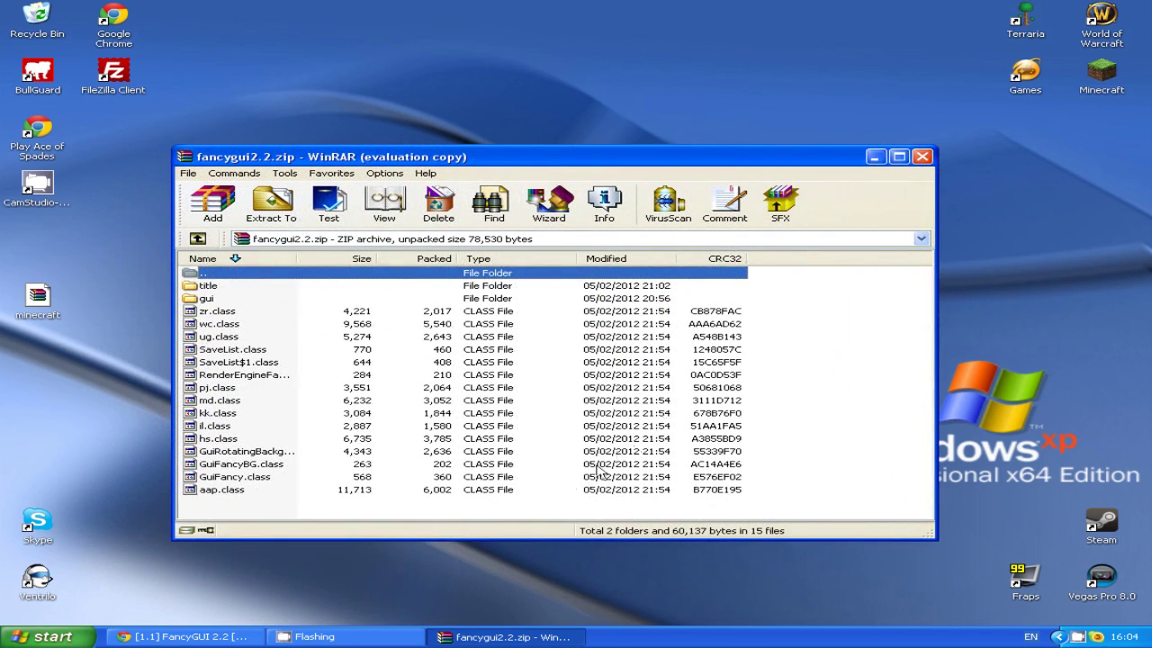
pyautogui.click(477, 514)
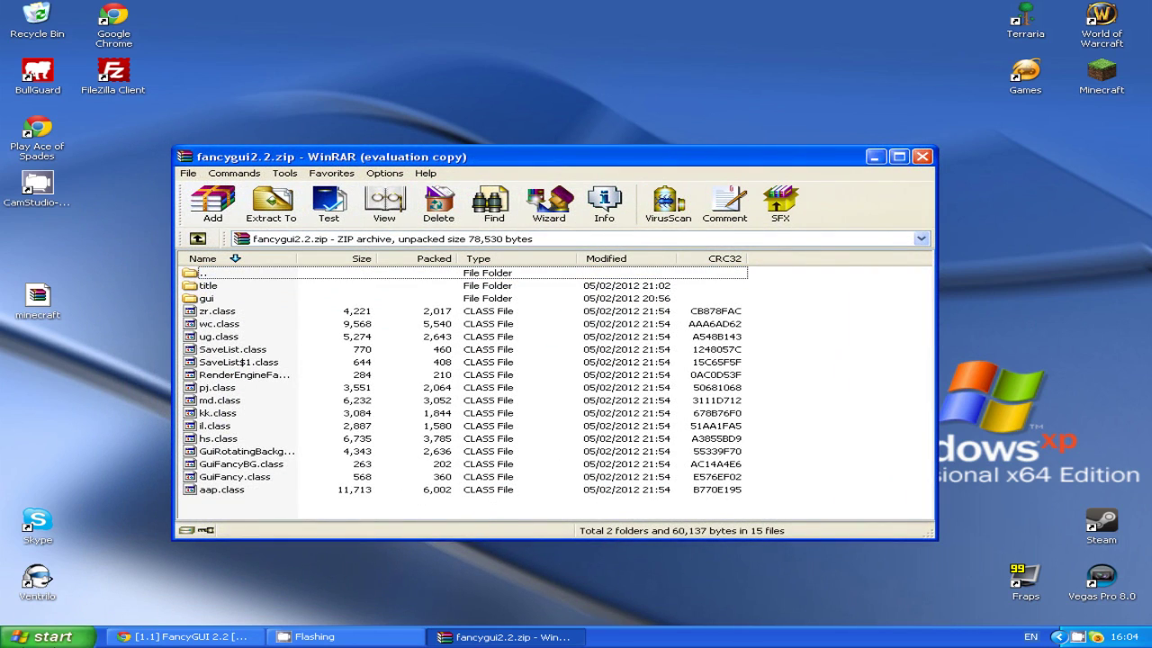
pyautogui.click(69, 630)
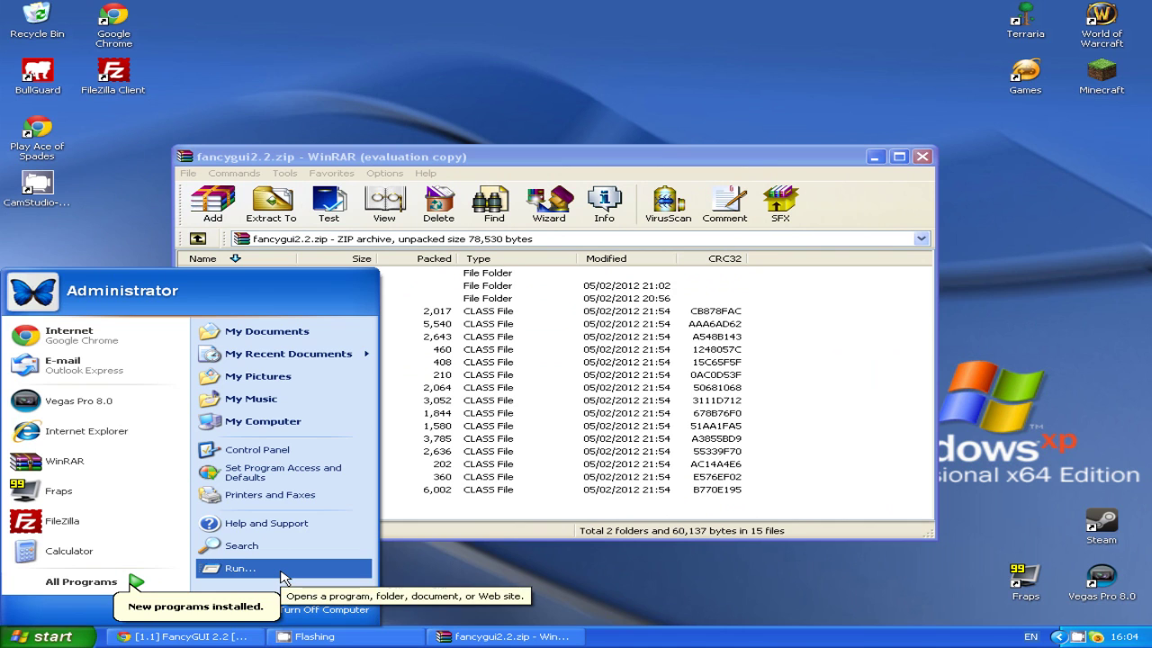
# Step: Run %appdata%, browse to .minecraft\bin, and bring up the actions for minecraft.jar
pyautogui.click(224, 568)
pyautogui.write('%appdata%')
pyautogui.click(167, 560)
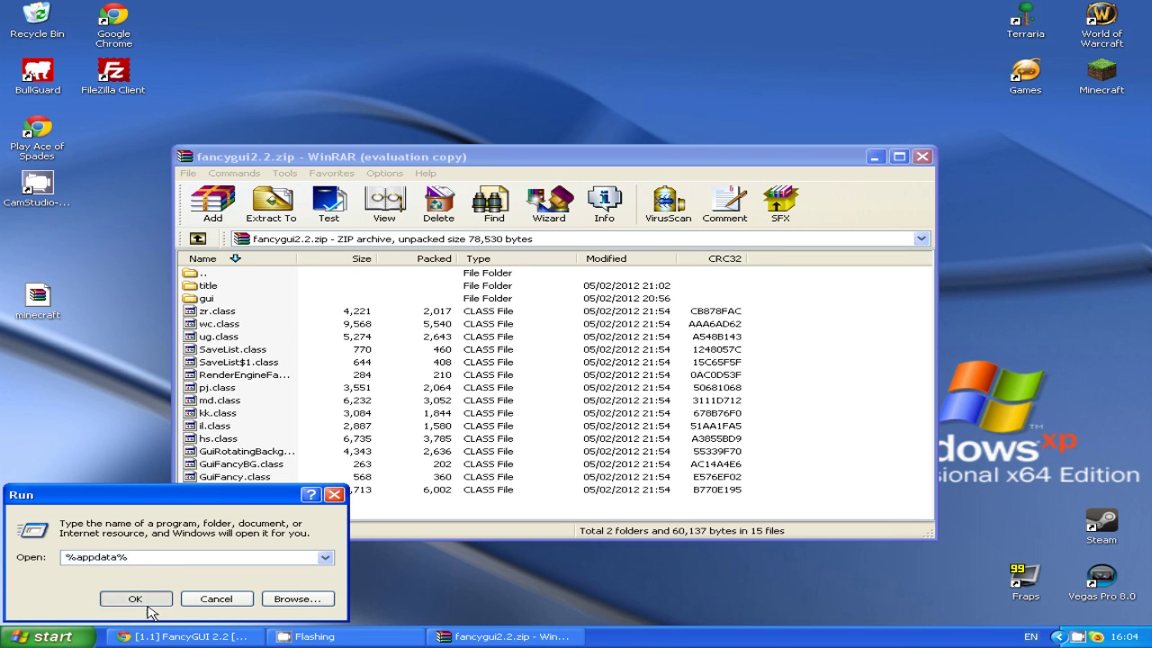
pyautogui.click(146, 604)
pyautogui.doubleClick(394, 196)
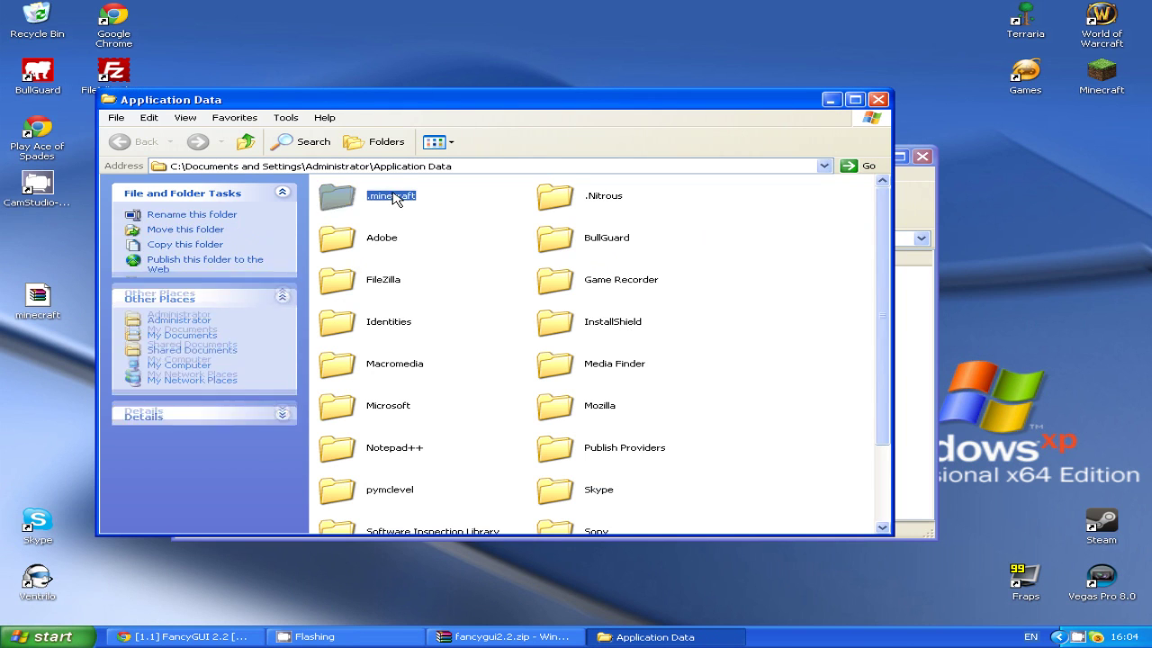
pyautogui.doubleClick(371, 199)
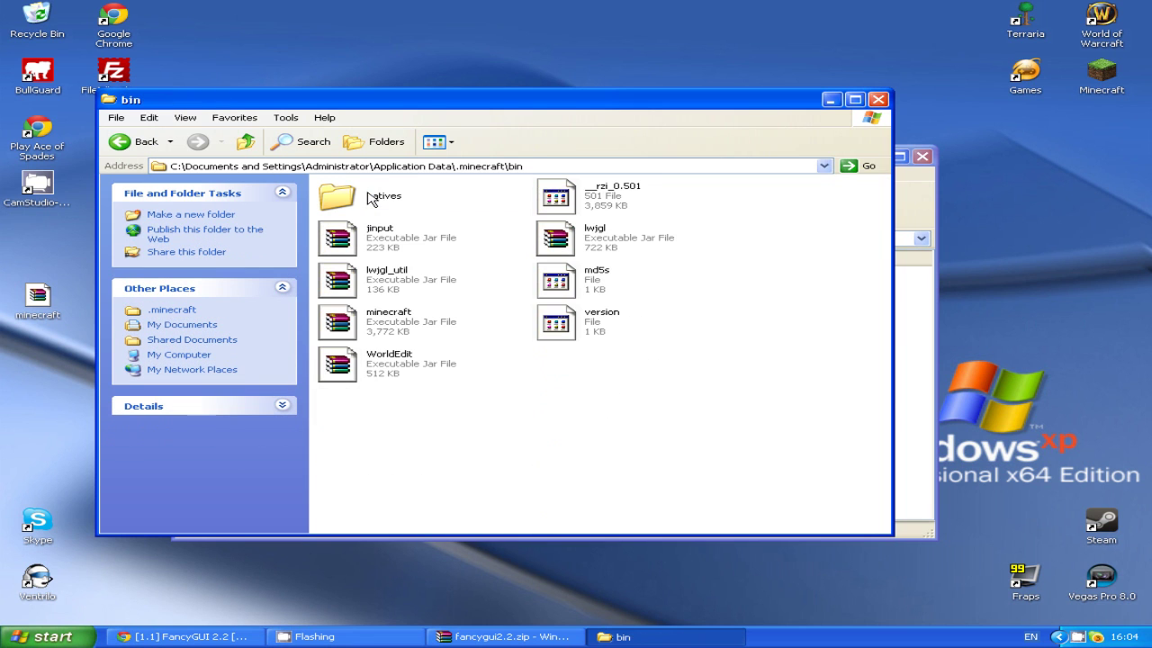
pyautogui.rightClick(388, 321)
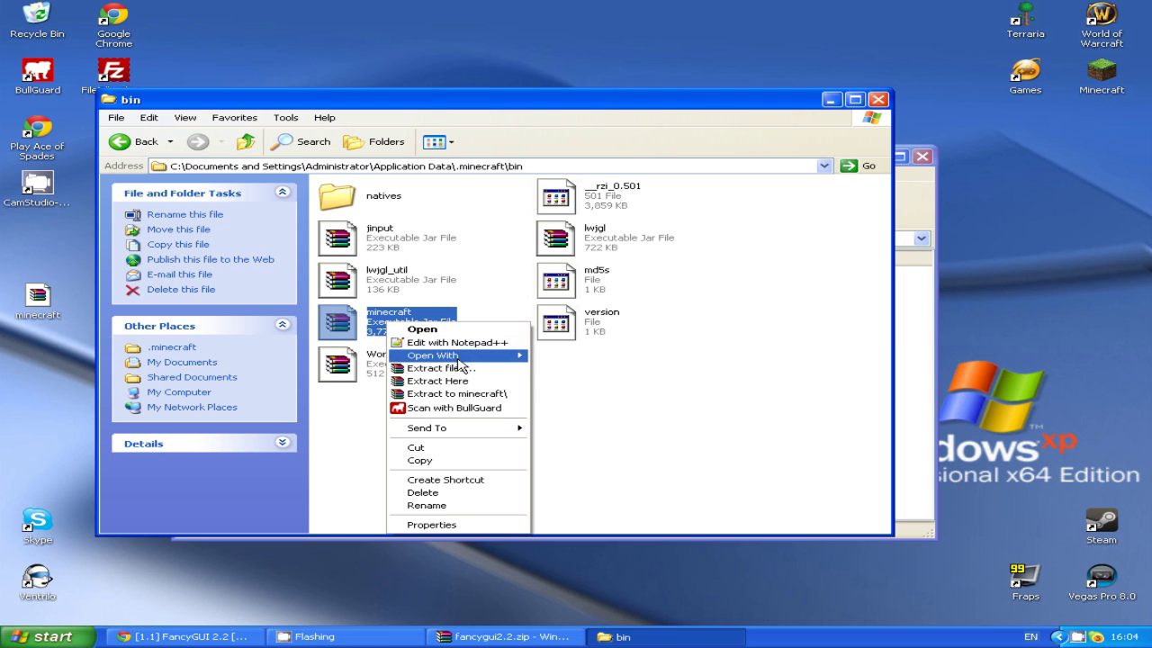
# Step: Open minecraft.jar with the WinRAR archiver and delete its META-INF folder
pyautogui.moveTo(458, 360)
pyautogui.click(558, 373)
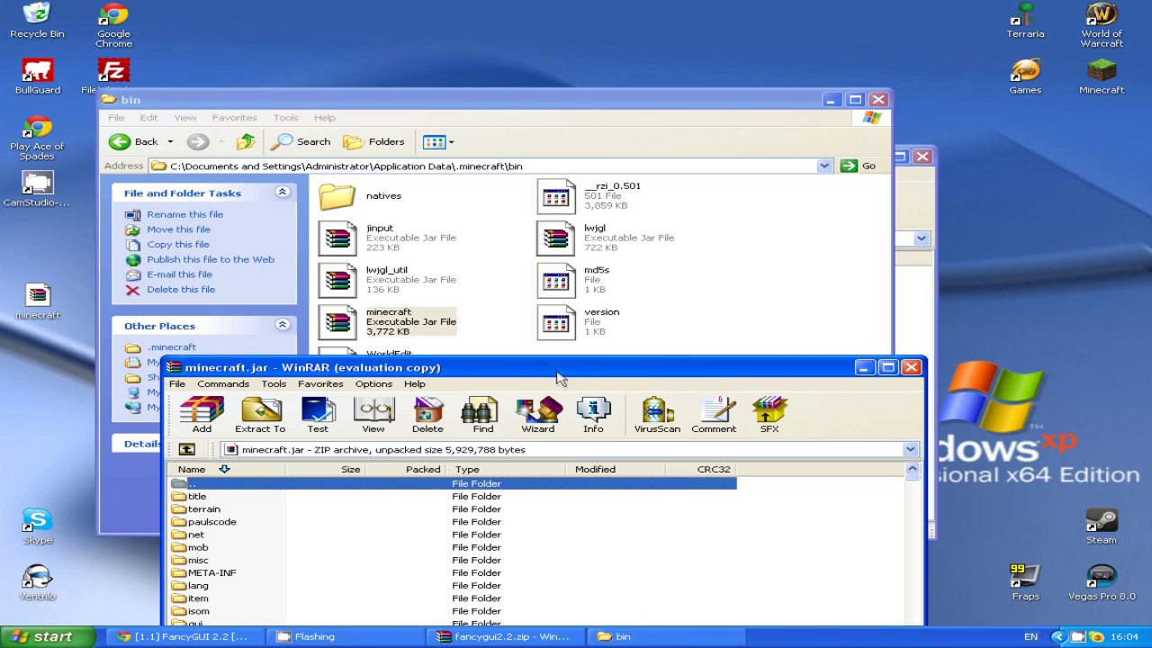
pyautogui.moveTo(553, 305)
pyautogui.mouseDown()
pyautogui.moveTo(551, 248)
pyautogui.moveTo(585, 140)
pyautogui.mouseUp()
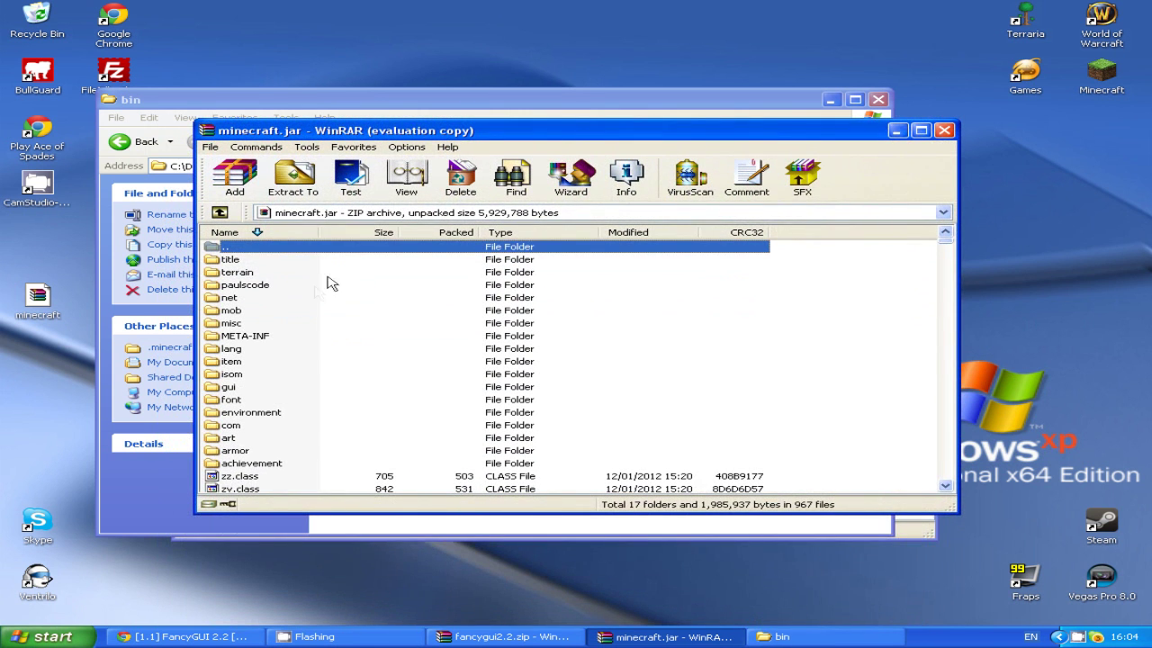
pyautogui.click(259, 339)
pyautogui.rightClick(259, 339)
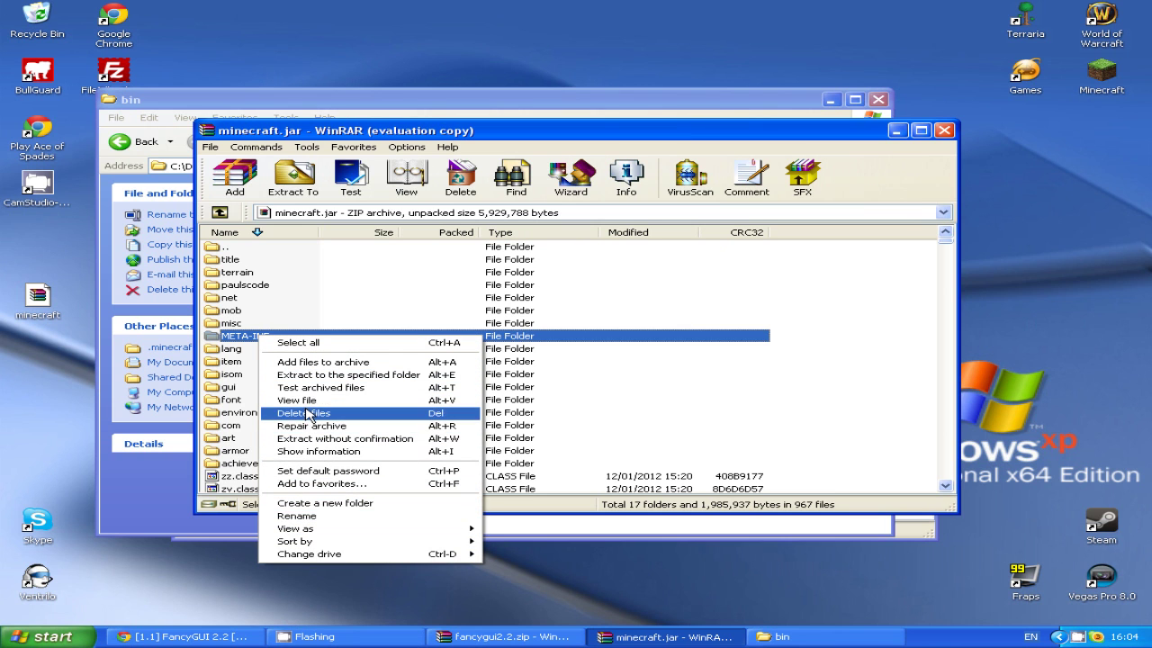
pyautogui.click(342, 412)
pyautogui.click(555, 362)
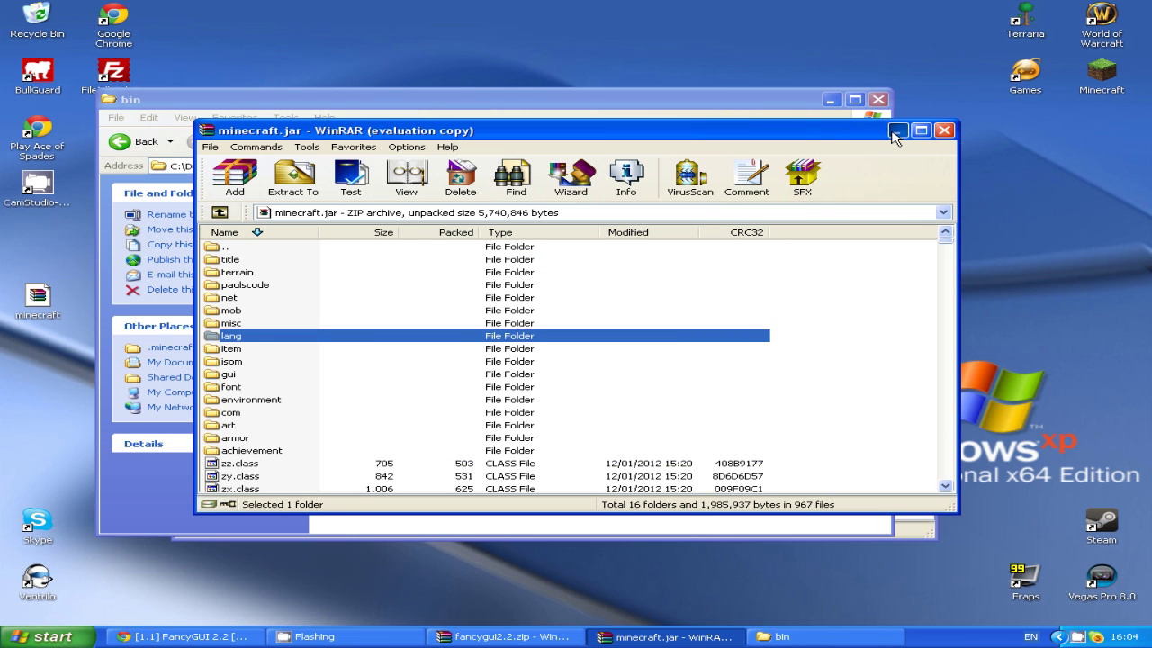
# Step: Move the minecraft.jar window aside, minimize the bin folder, and bring fancygui2.2.zip forward
pyautogui.moveTo(816, 138); pyautogui.dragTo(945, 172)
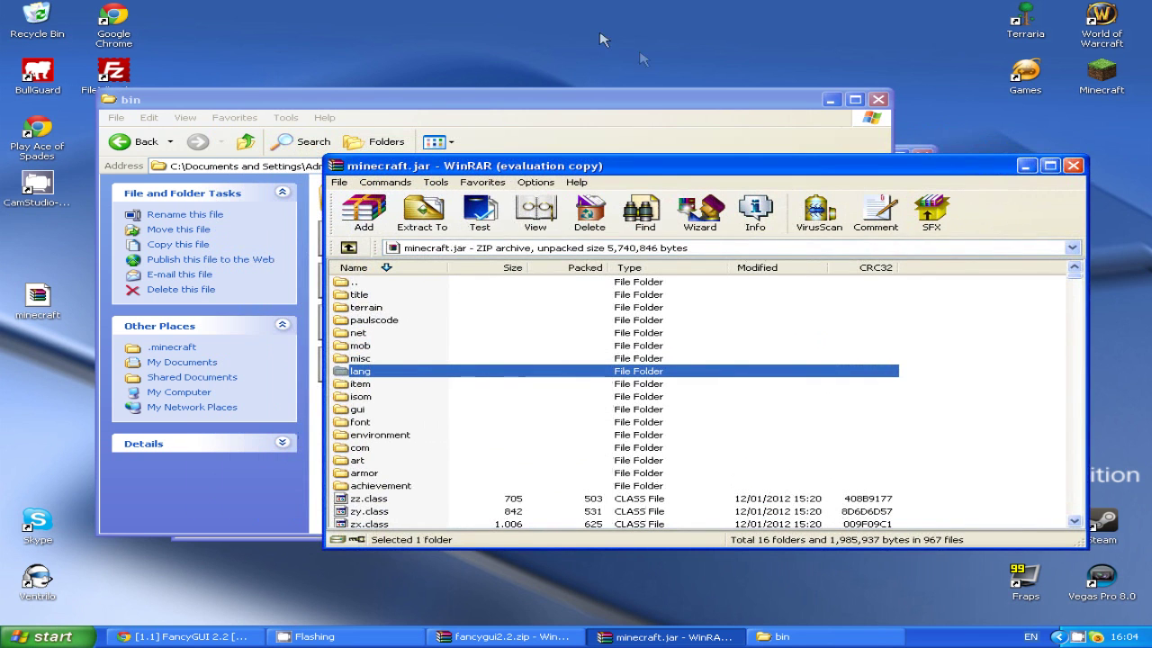
pyautogui.click(833, 100)
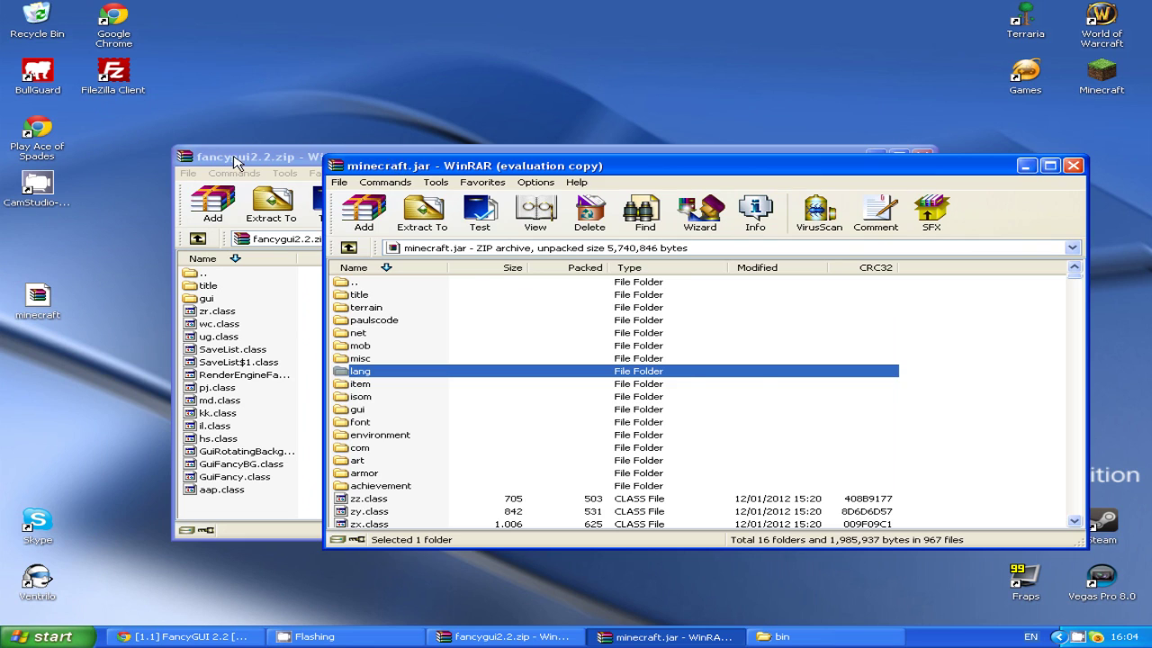
pyautogui.click(236, 162)
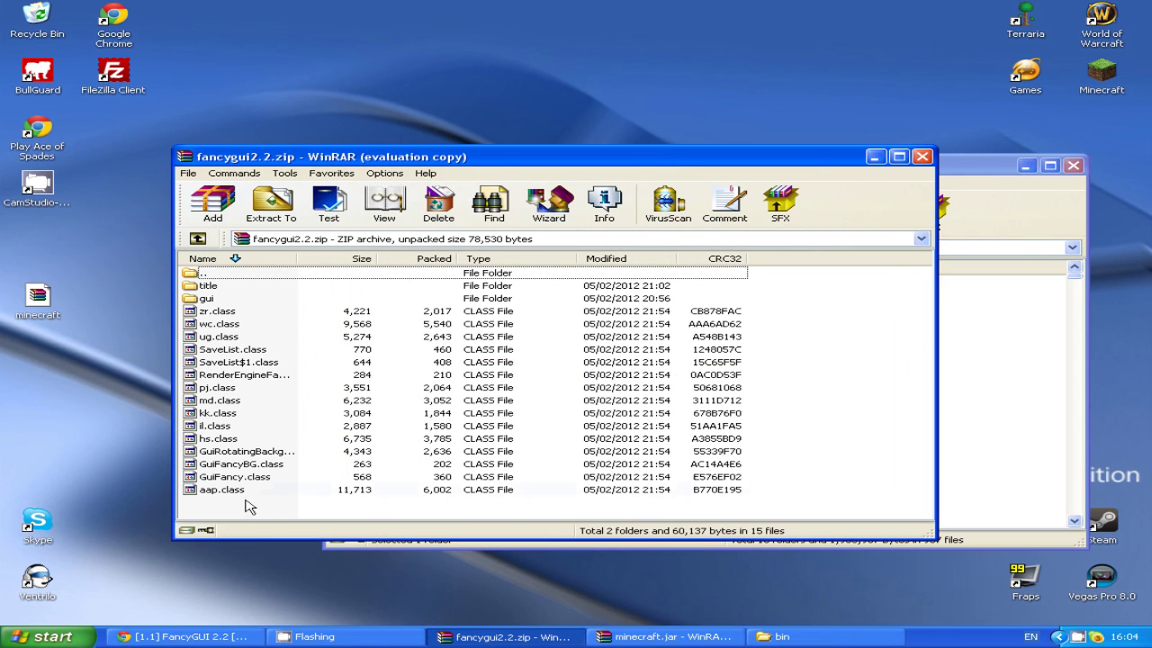
# Step: Drag all FancyGUI files and folders from fancygui2.2.zip into minecraft.jar and confirm
pyautogui.moveTo(248, 507); pyautogui.dragTo(240, 277)
pyautogui.moveTo(250, 166); pyautogui.dragTo(3, 230)
pyautogui.moveTo(248, 430); pyautogui.dragTo(147, 429)
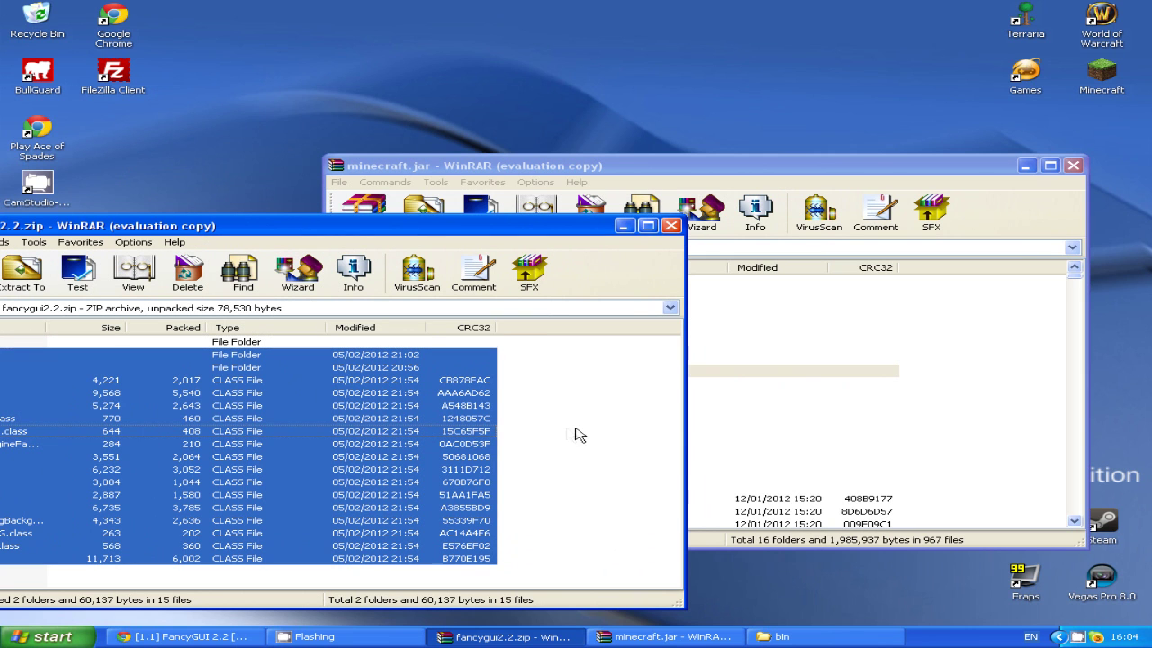
pyautogui.moveTo(802, 487); pyautogui.dragTo(815, 497)
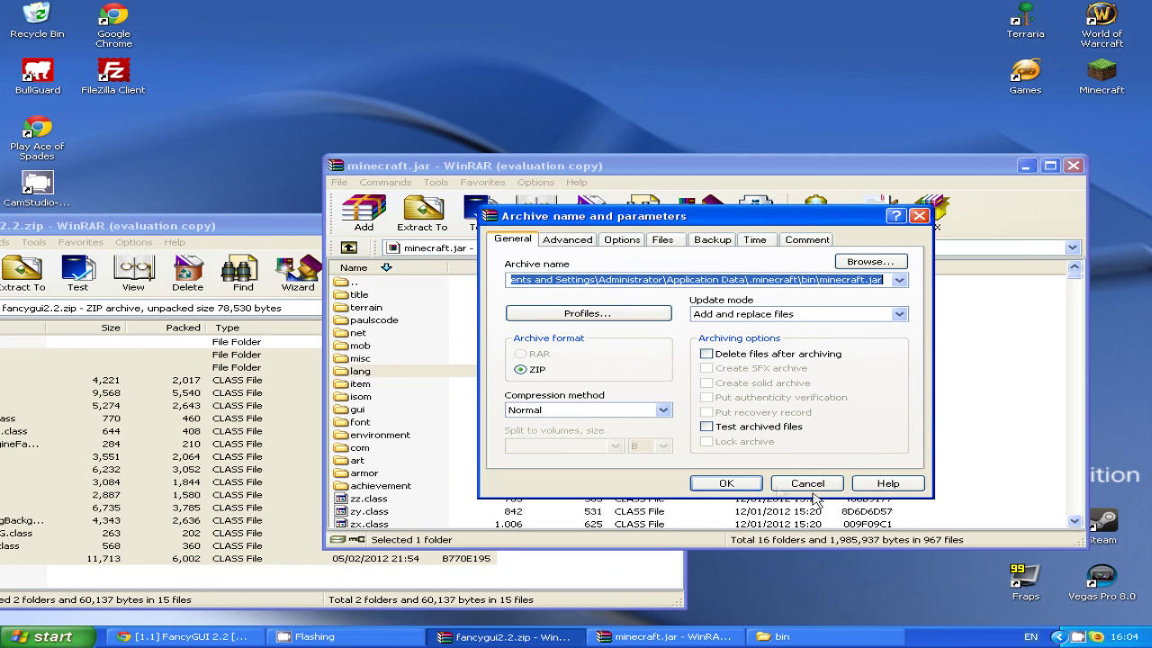
pyautogui.click(726, 484)
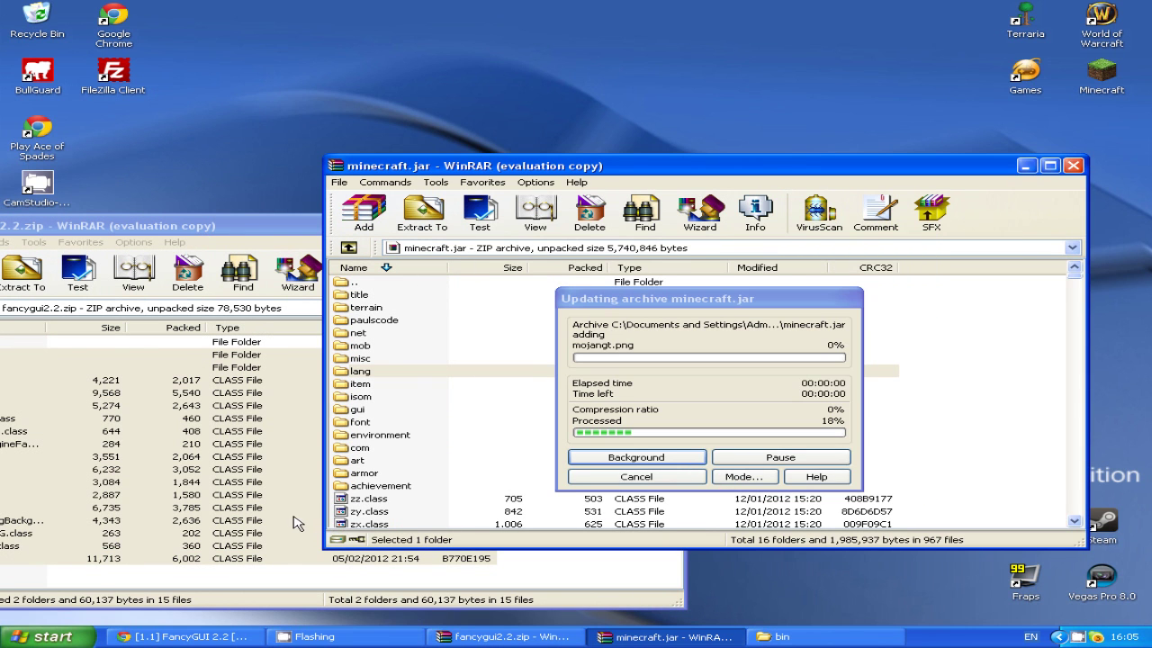
# Step: Minimize minecraft.jar and close the fancygui2.2.zip archive window
pyautogui.click(1024, 167)
pyautogui.click(670, 225)
pyautogui.rightClick(528, 636)
# Step: Close the minecraft.jar window, launch Minecraft from the desktop, and log in
pyautogui.click(539, 634)
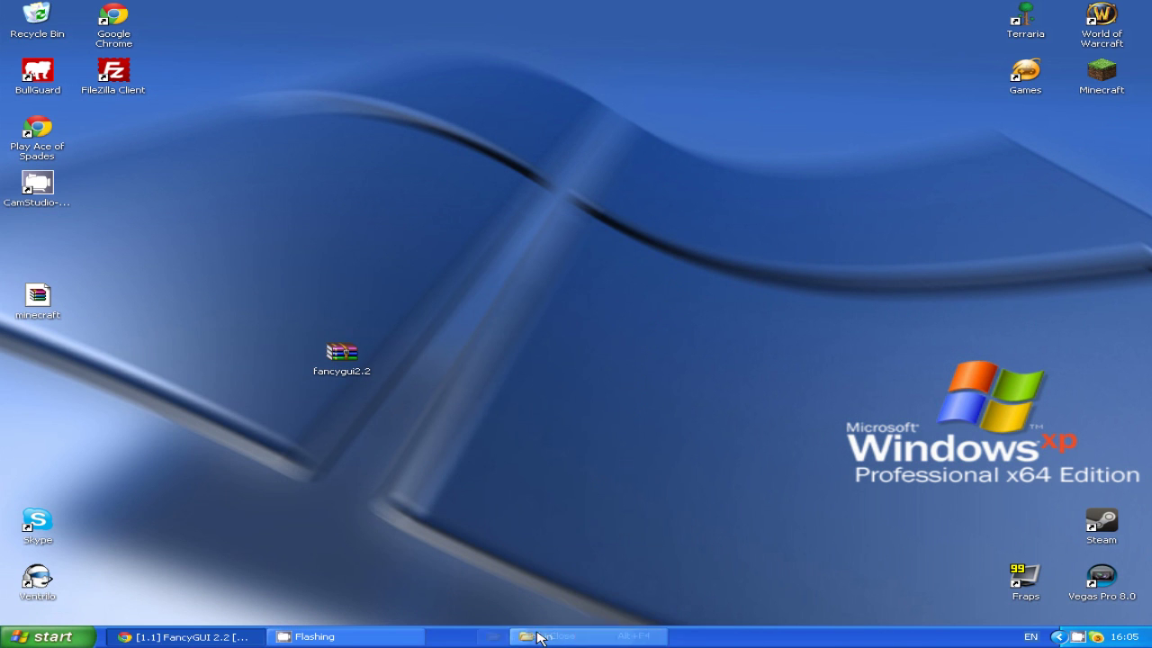
pyautogui.doubleClick(1101, 74)
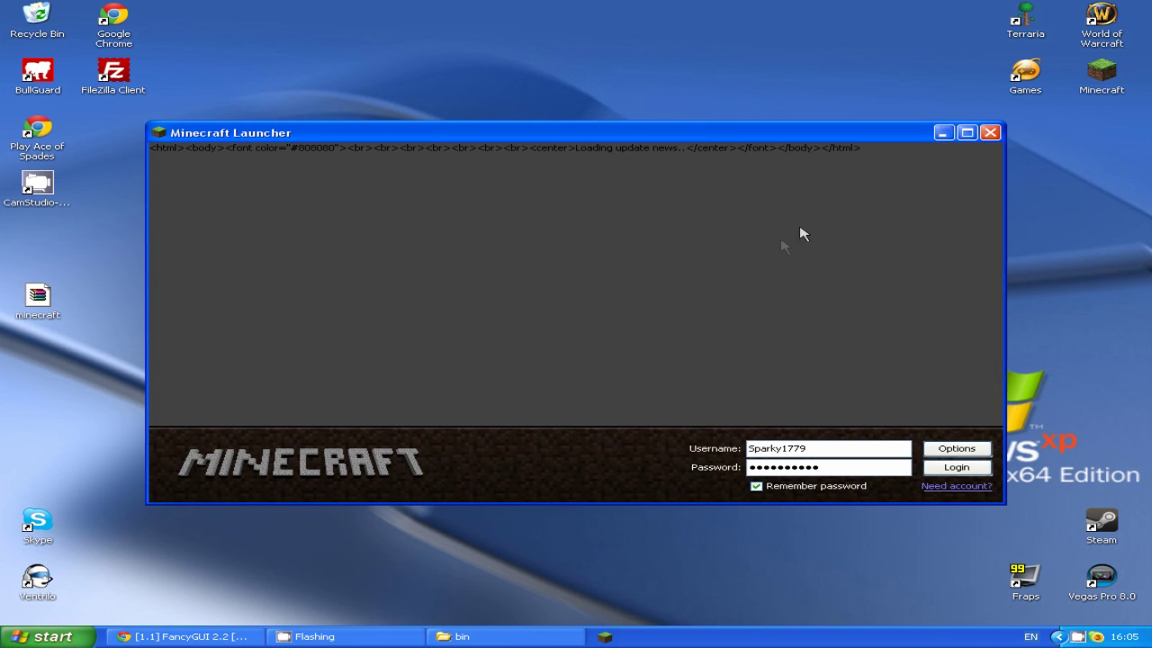
pyautogui.click(958, 471)
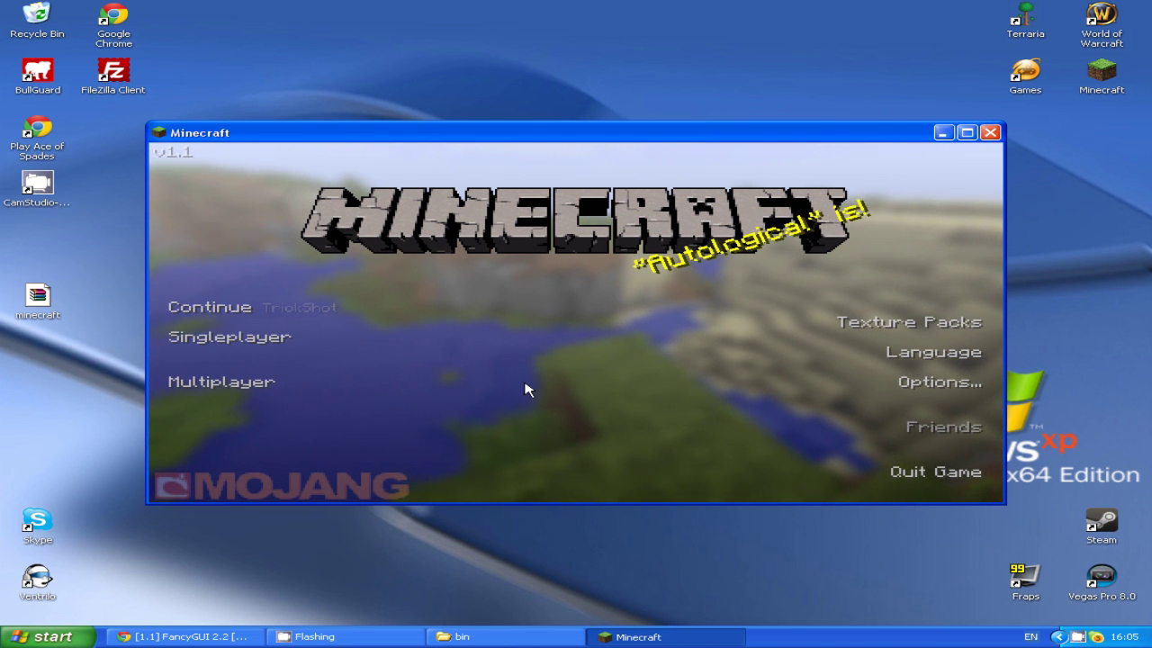
# Step: Preview the restyled Singleplayer world list and Multiplayer server list, returning to the menu
pyautogui.click(280, 335)
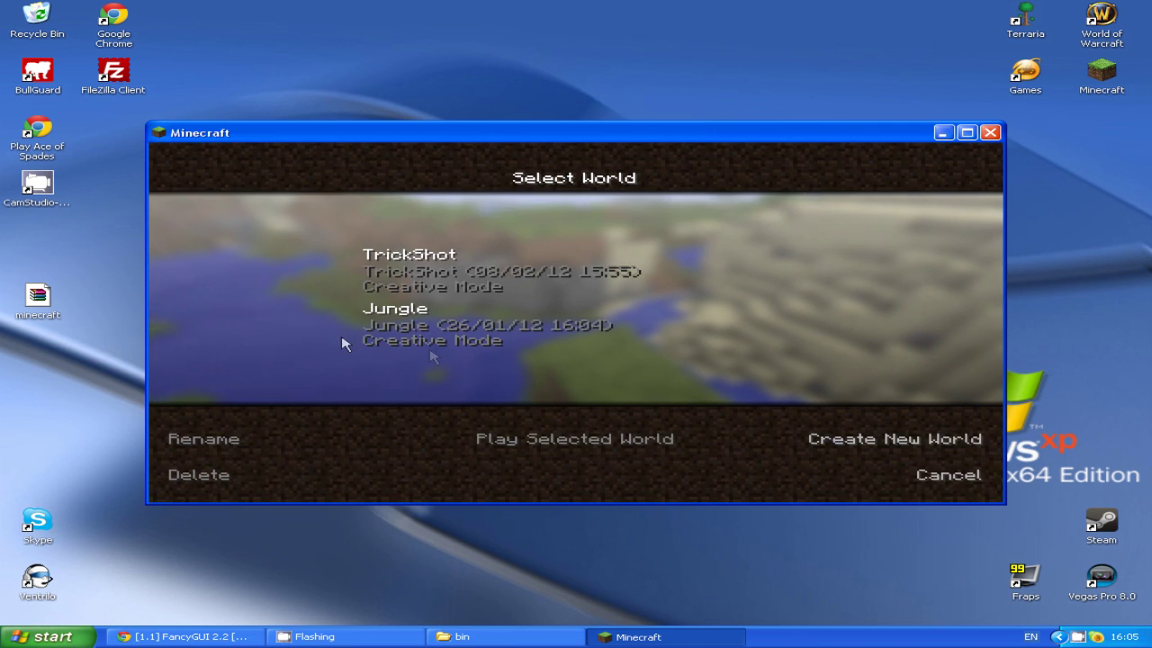
pyautogui.click(948, 474)
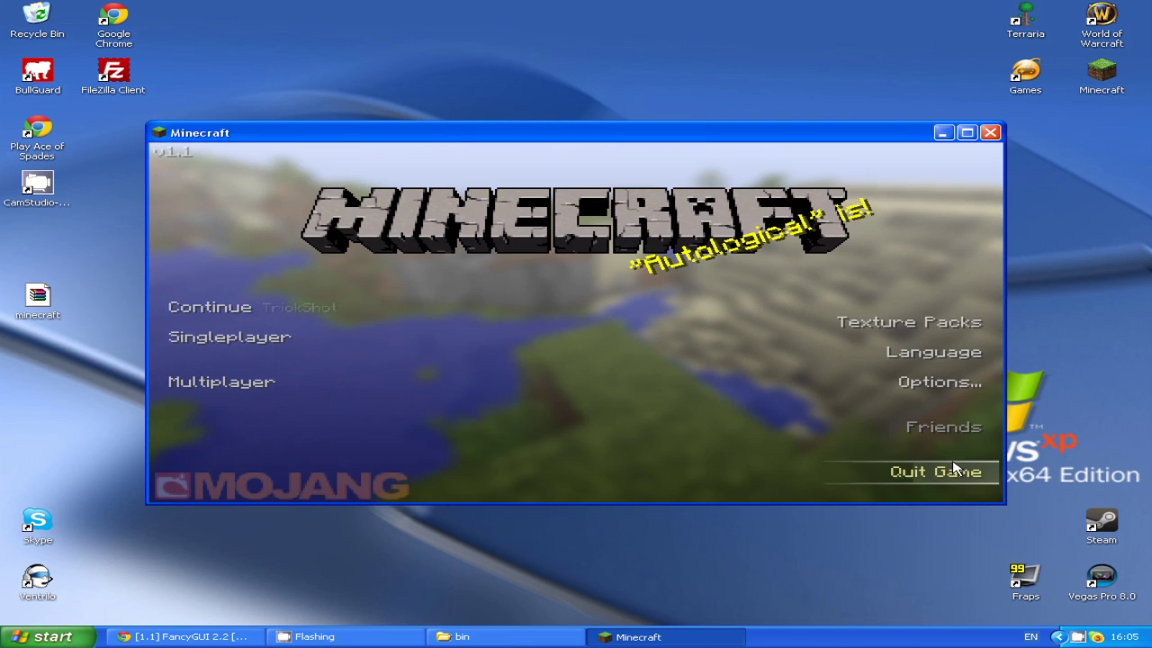
pyautogui.click(216, 381)
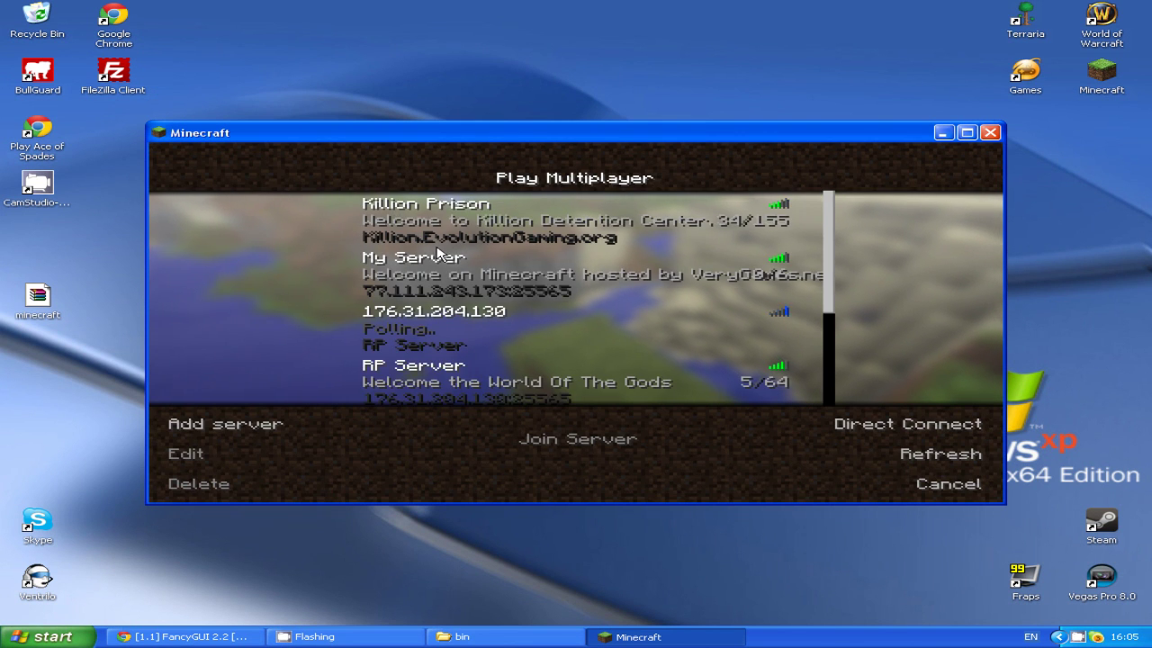
pyautogui.scroll(-2, 439, 254)
pyautogui.scroll(2, 440, 254)
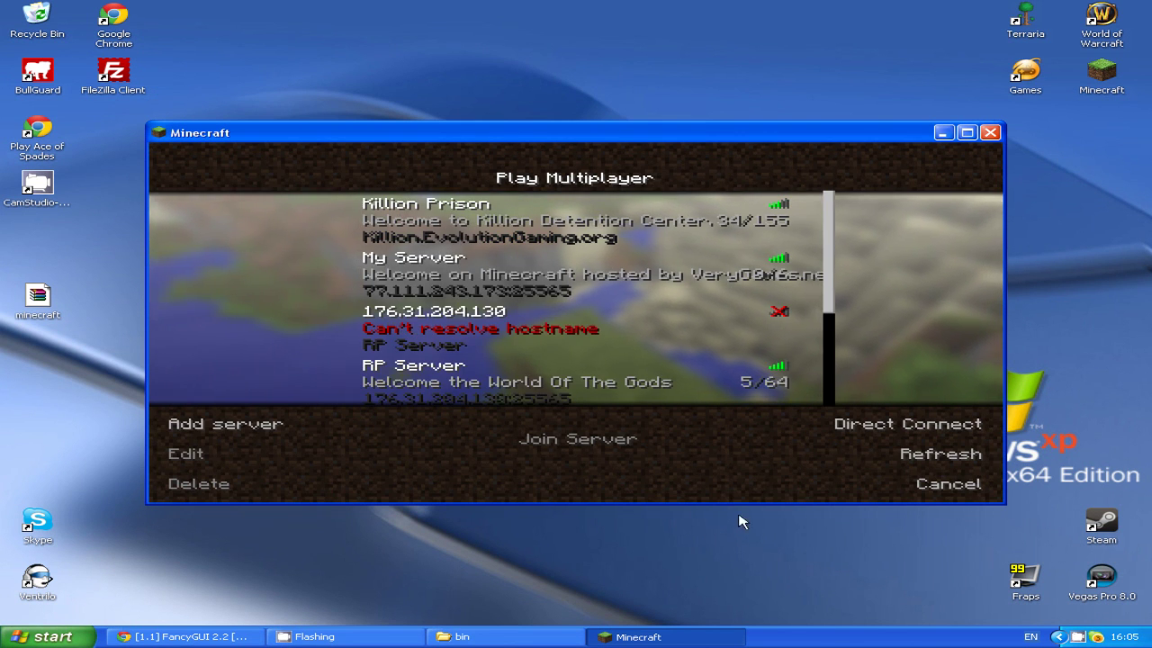
pyautogui.click(949, 483)
# Step: Preview the Texture Packs, Language and Options screens, then open the Multiplayer server list
pyautogui.click(897, 334)
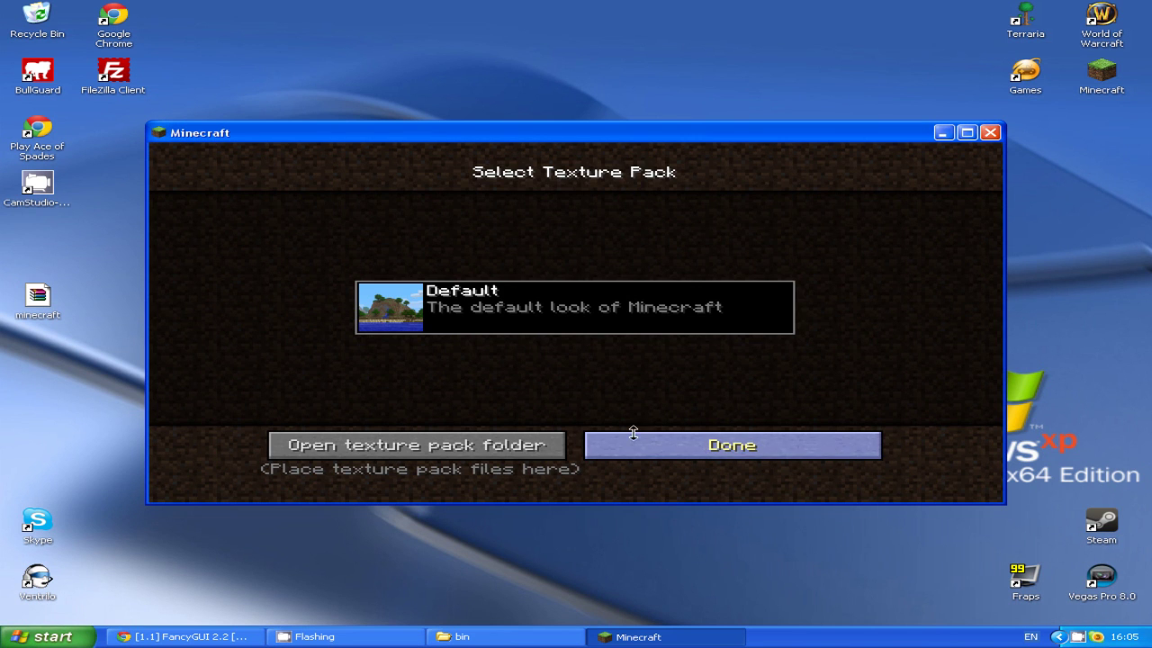
pyautogui.click(745, 431)
pyautogui.click(817, 357)
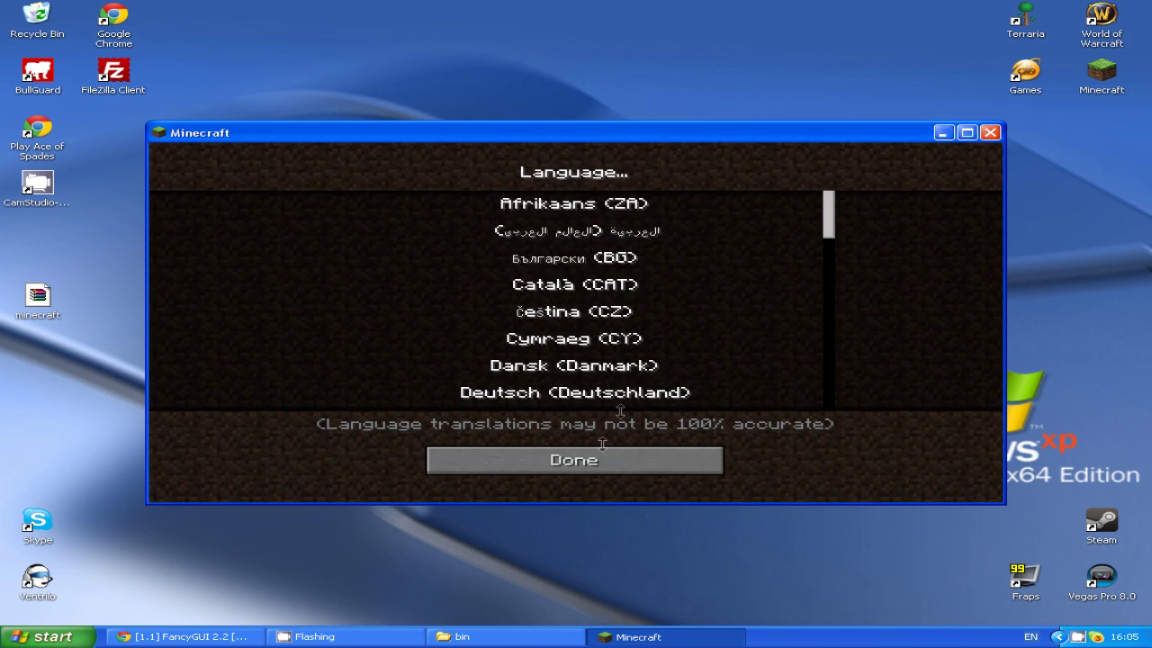
pyautogui.click(602, 459)
pyautogui.click(945, 379)
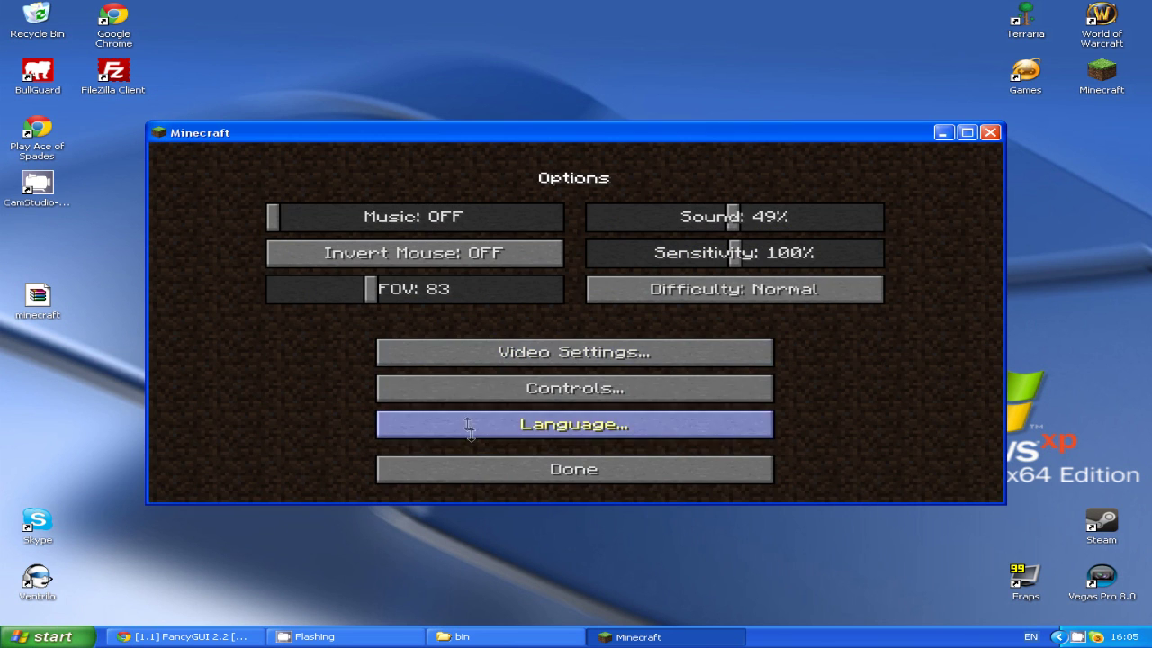
pyautogui.click(500, 459)
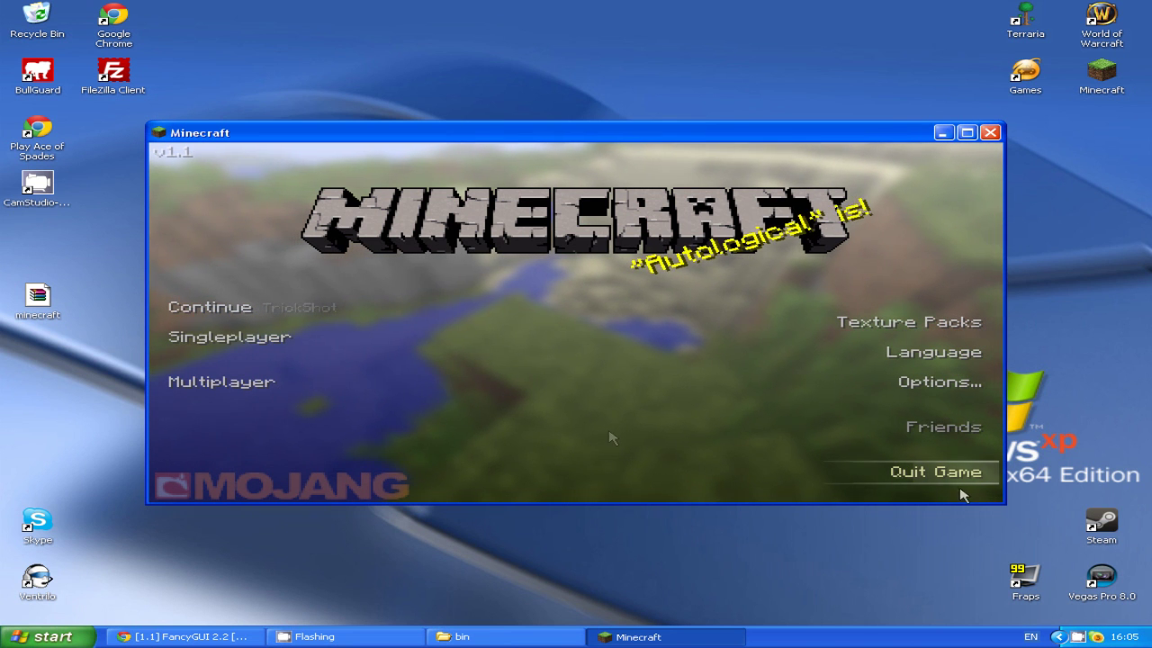
pyautogui.click(225, 380)
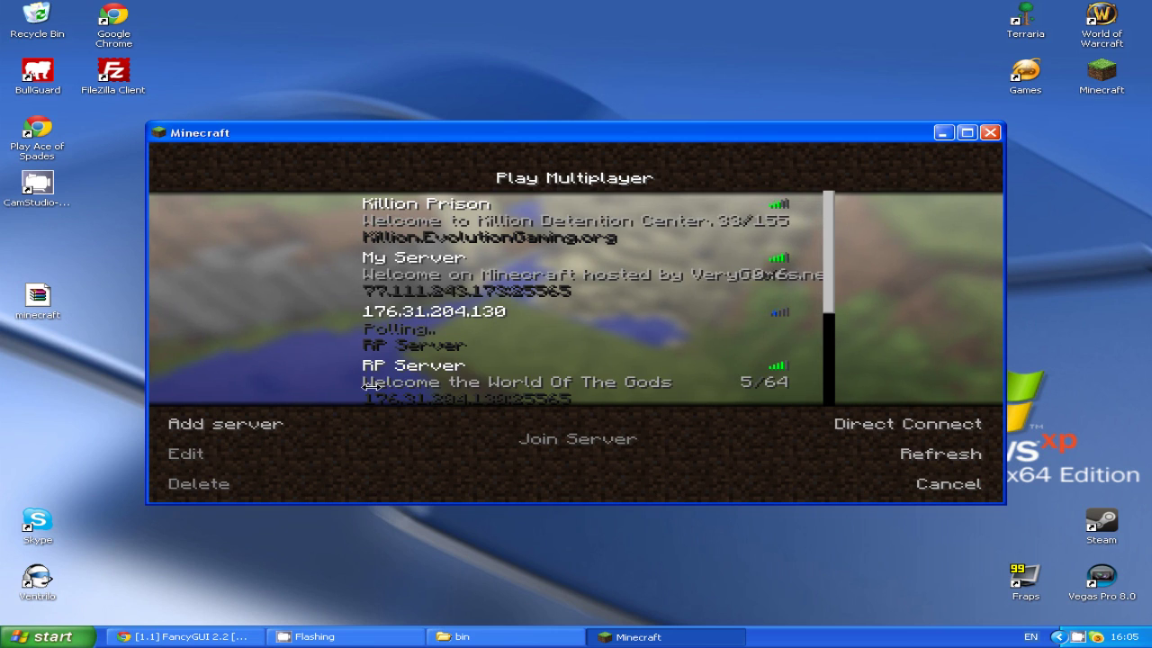
# Step: Join the Killion Prison server and bring up the restyled pause menu
pyautogui.doubleClick(442, 234)
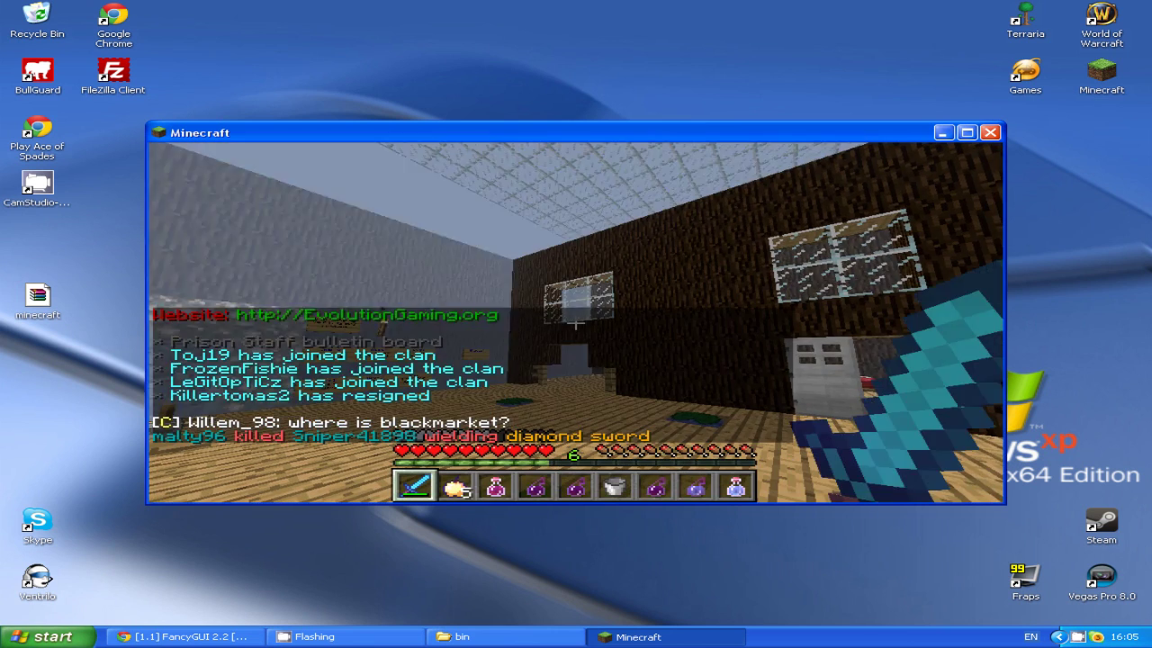
pyautogui.press('Escape')
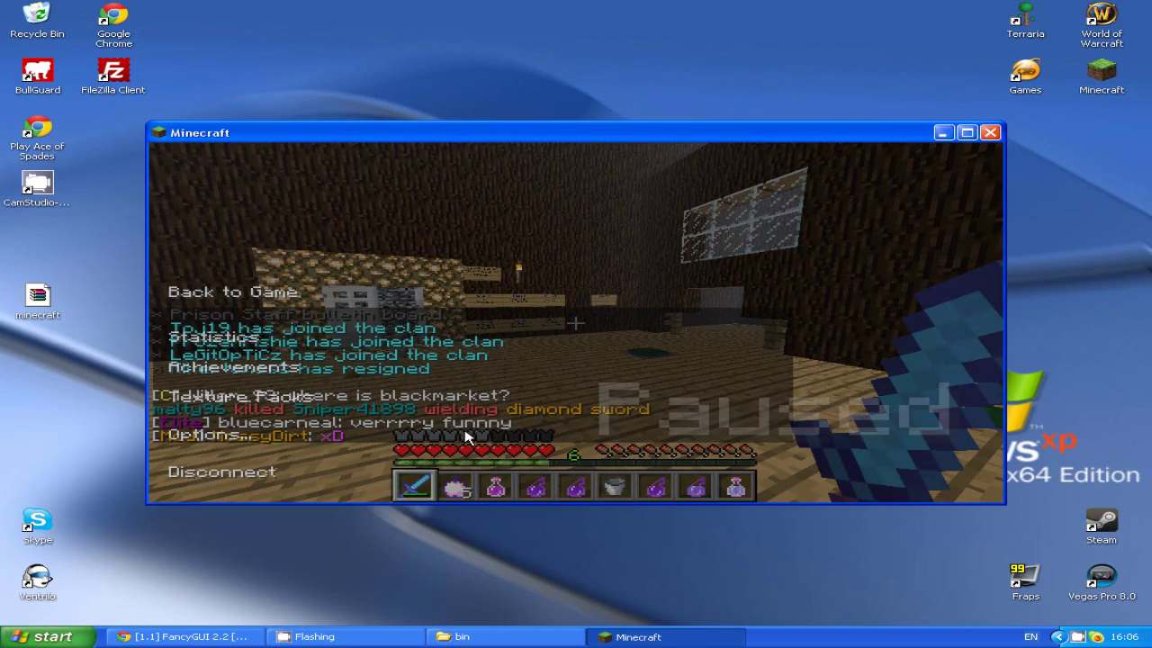
pyautogui.press('Escape')
pyautogui.press('Escape')
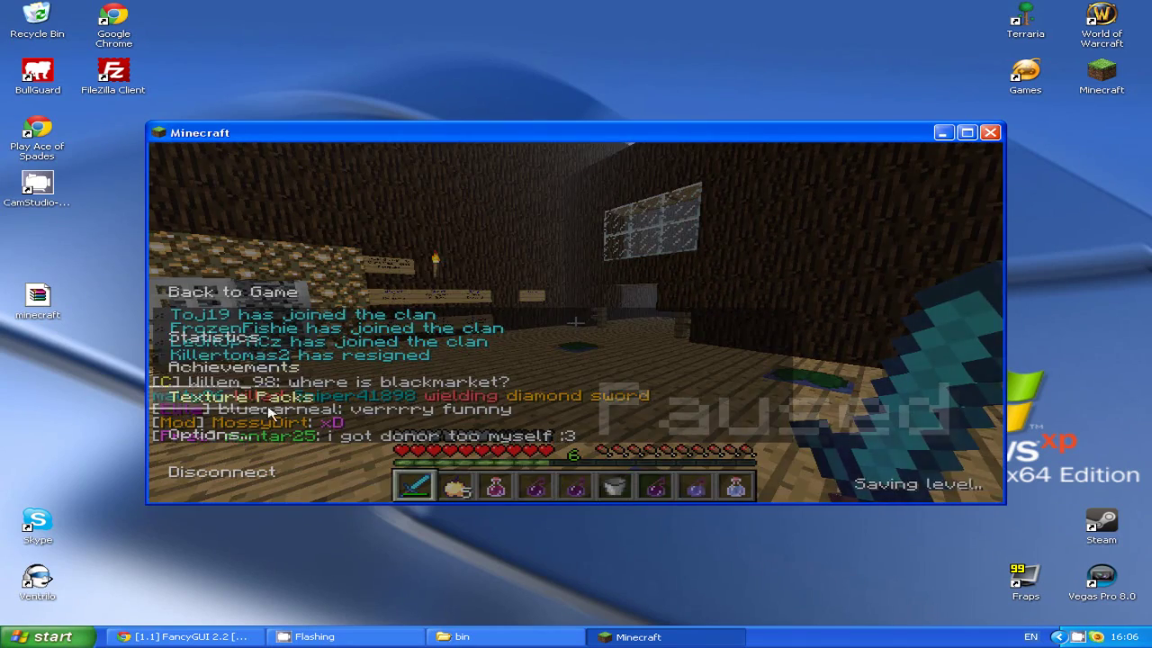
# Step: View the Achievements screen, pause again, and disconnect back to the title screen
pyautogui.click(241, 369)
pyautogui.click(620, 449)
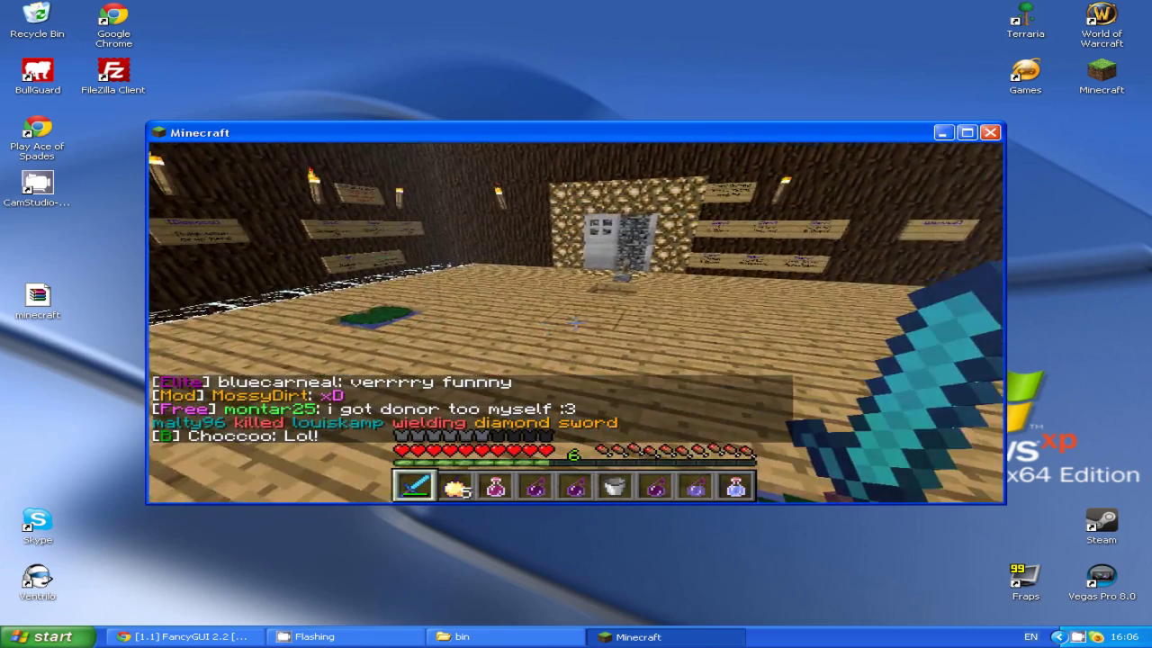
pyautogui.press('Escape')
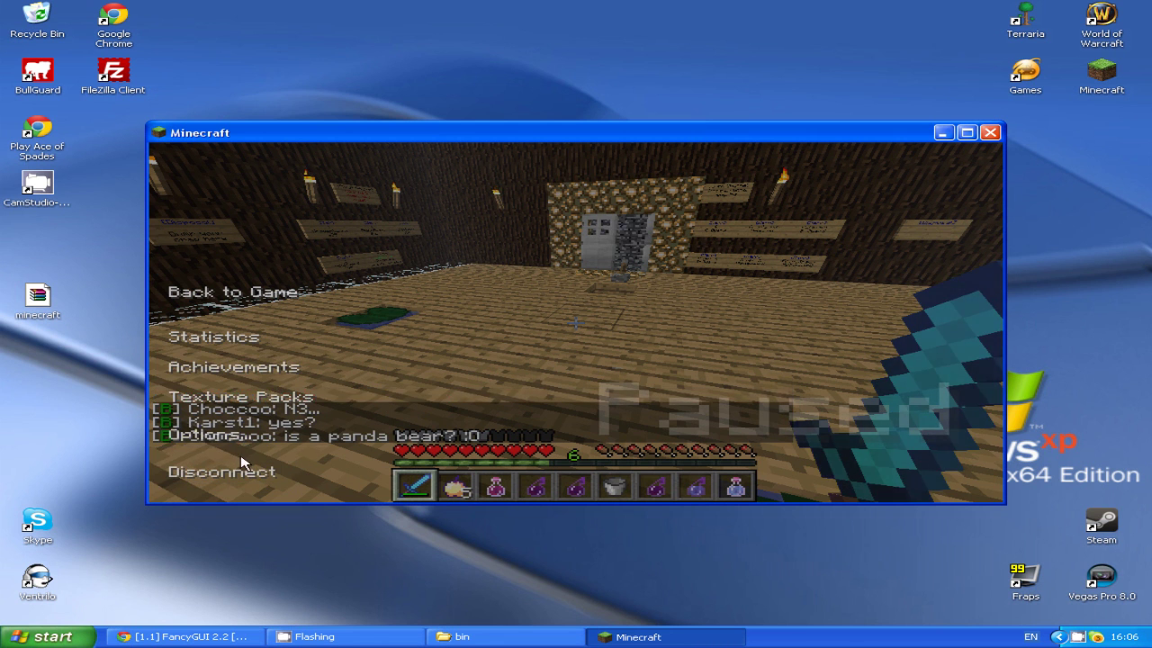
pyautogui.click(241, 466)
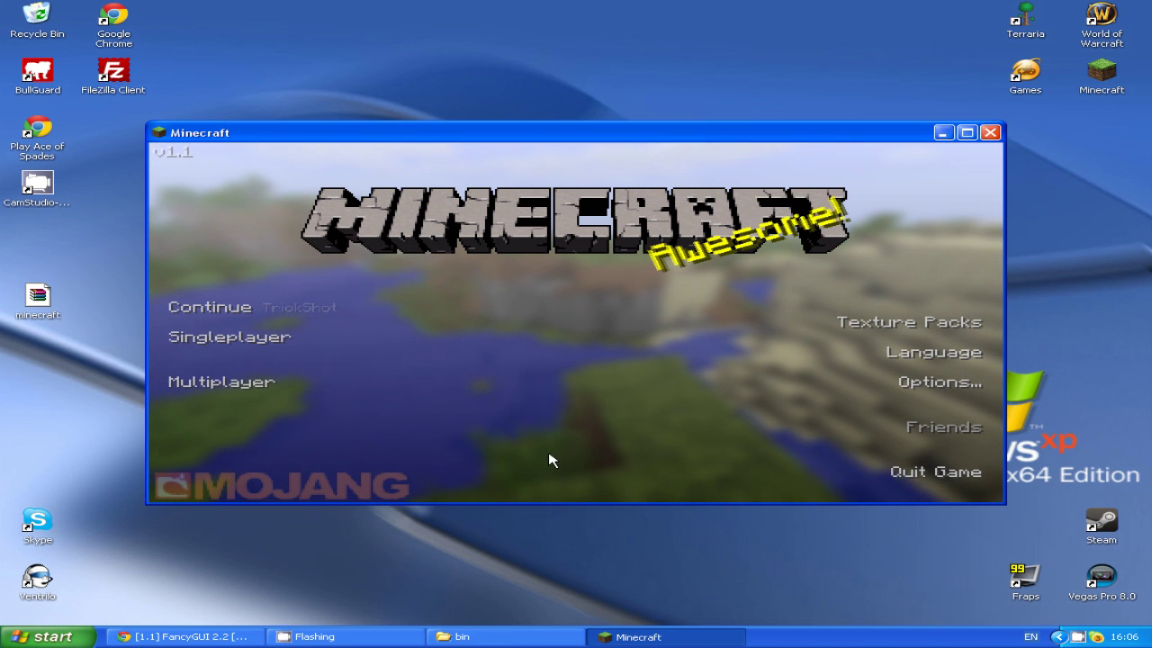
pyautogui.click(936, 352)
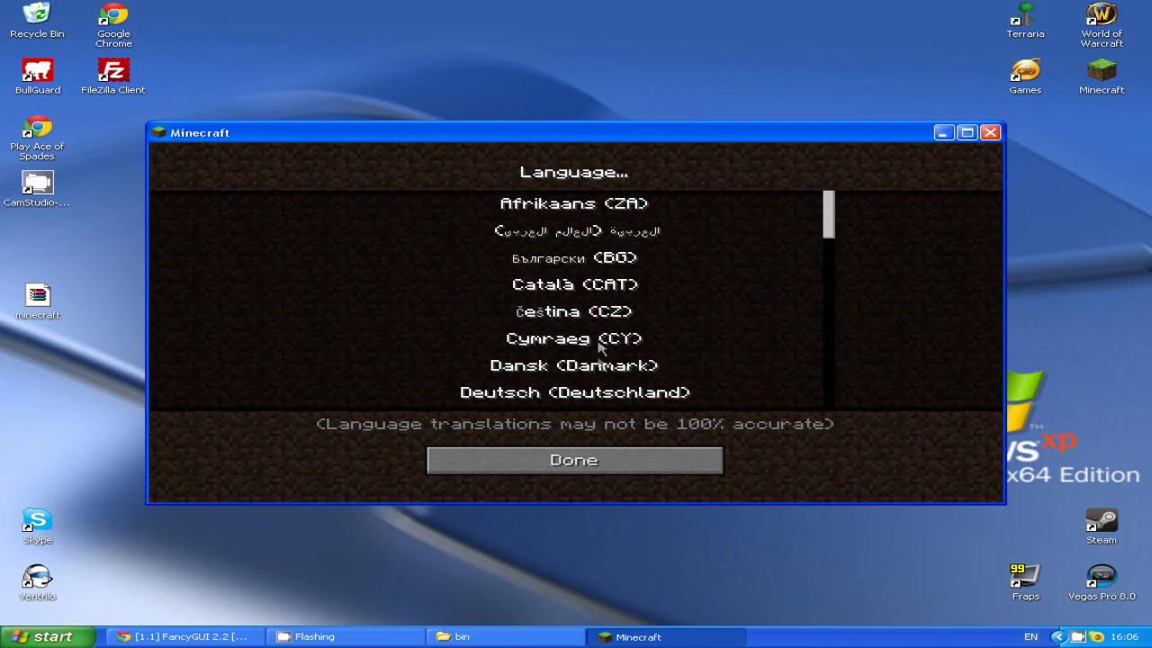
pyautogui.click(581, 475)
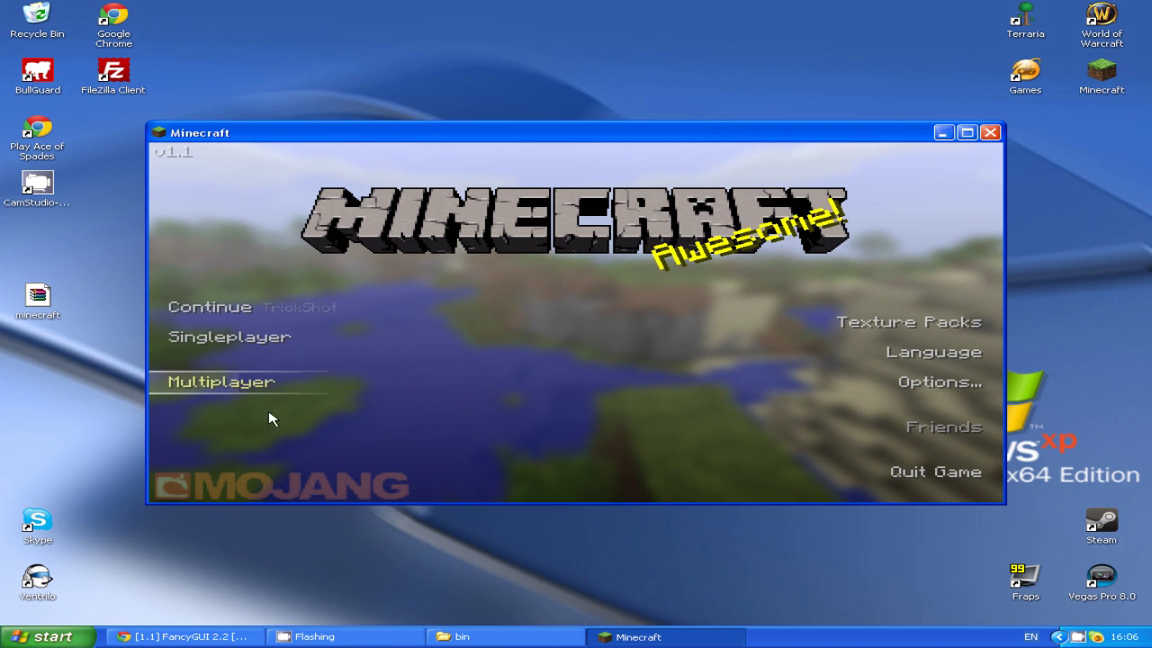